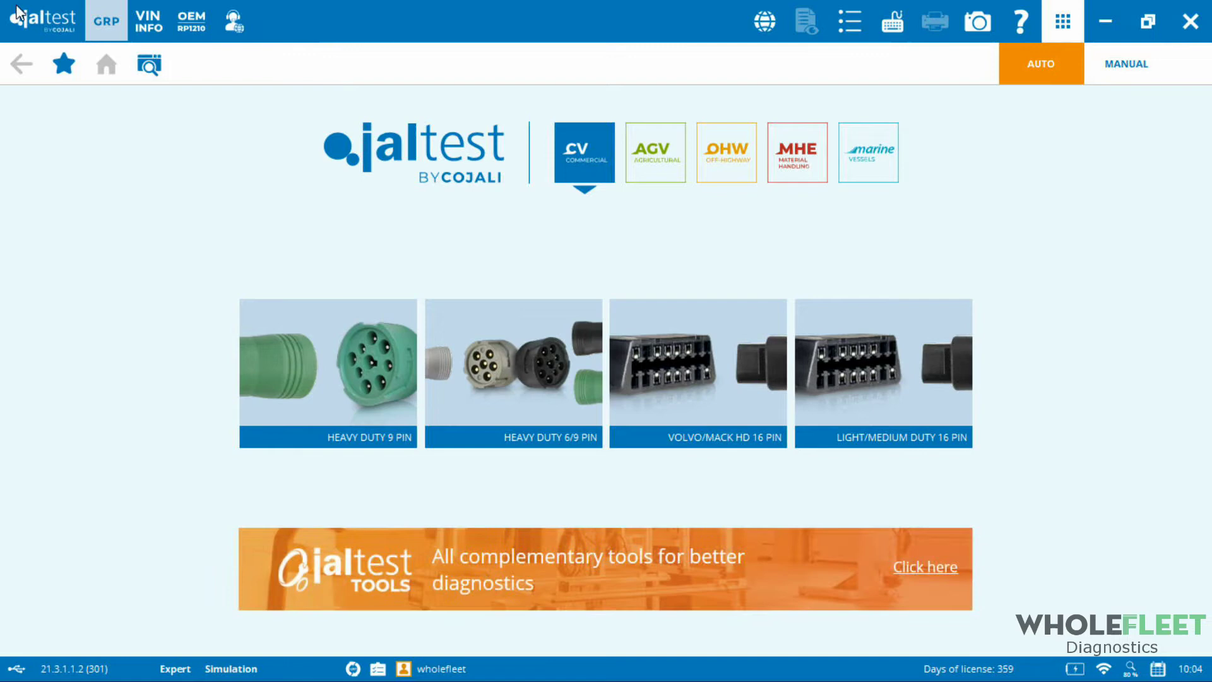
# - Switch Jaltest to manual vehicle selection to show the truck, trailer, bus, van and engine categories
pyautogui.click(234, 20)
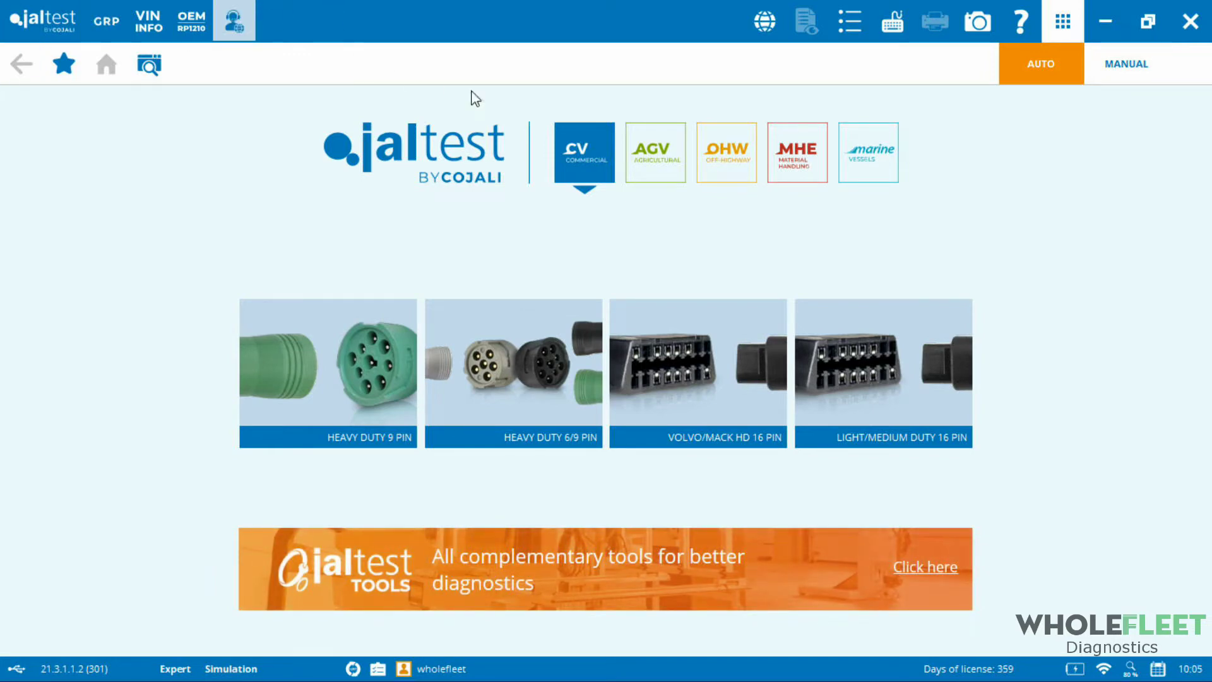
pyautogui.click(1101, 60)
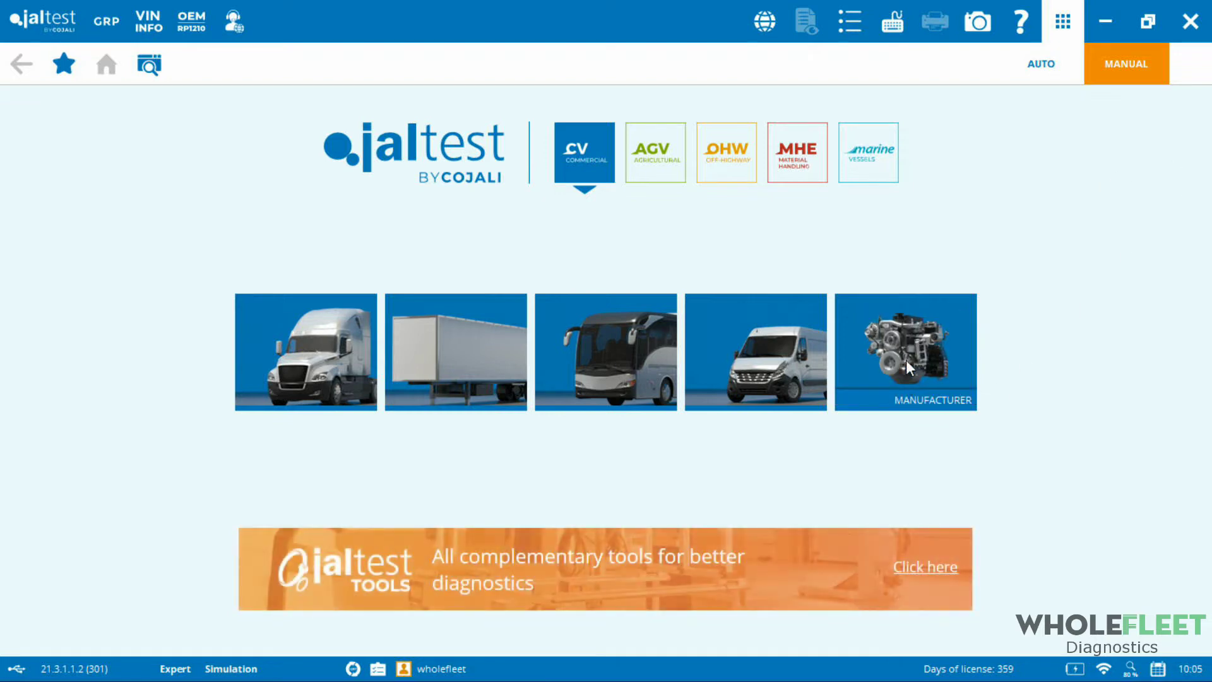
# - Browse by manufacturer, mark NAVISTAR INTERNATIONAL as a favourite, and open the PACCAR model list
pyautogui.click(907, 367)
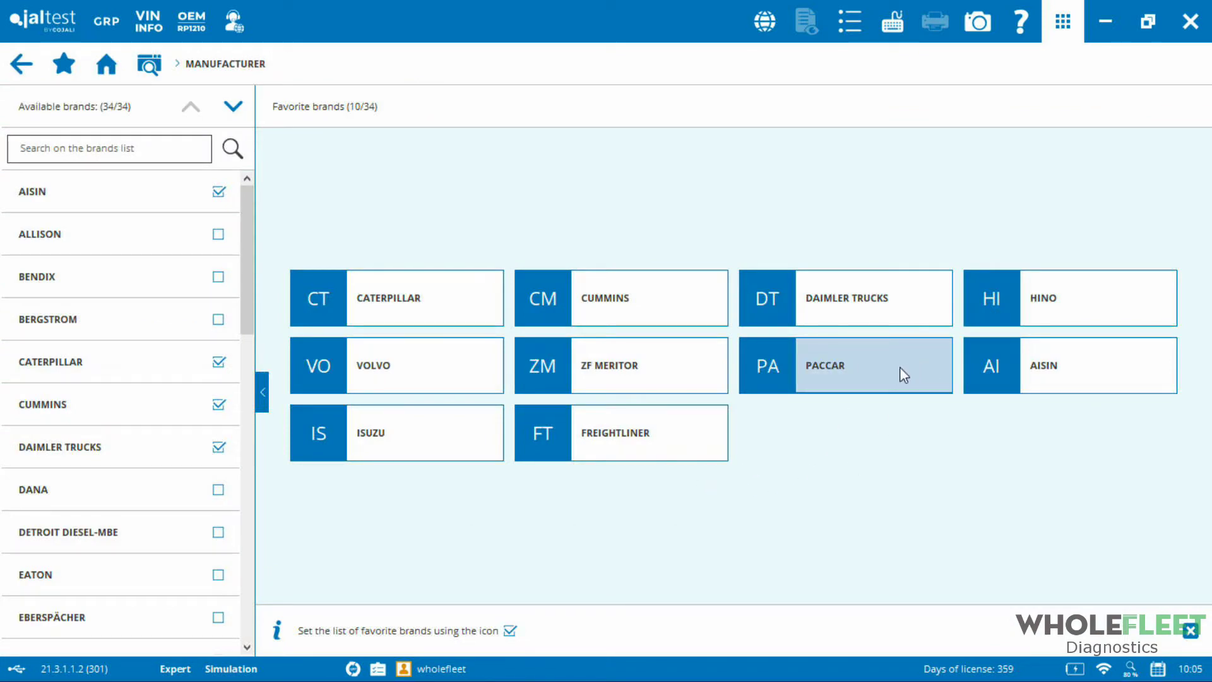
pyautogui.moveTo(247, 286); pyautogui.dragTo(222, 503)
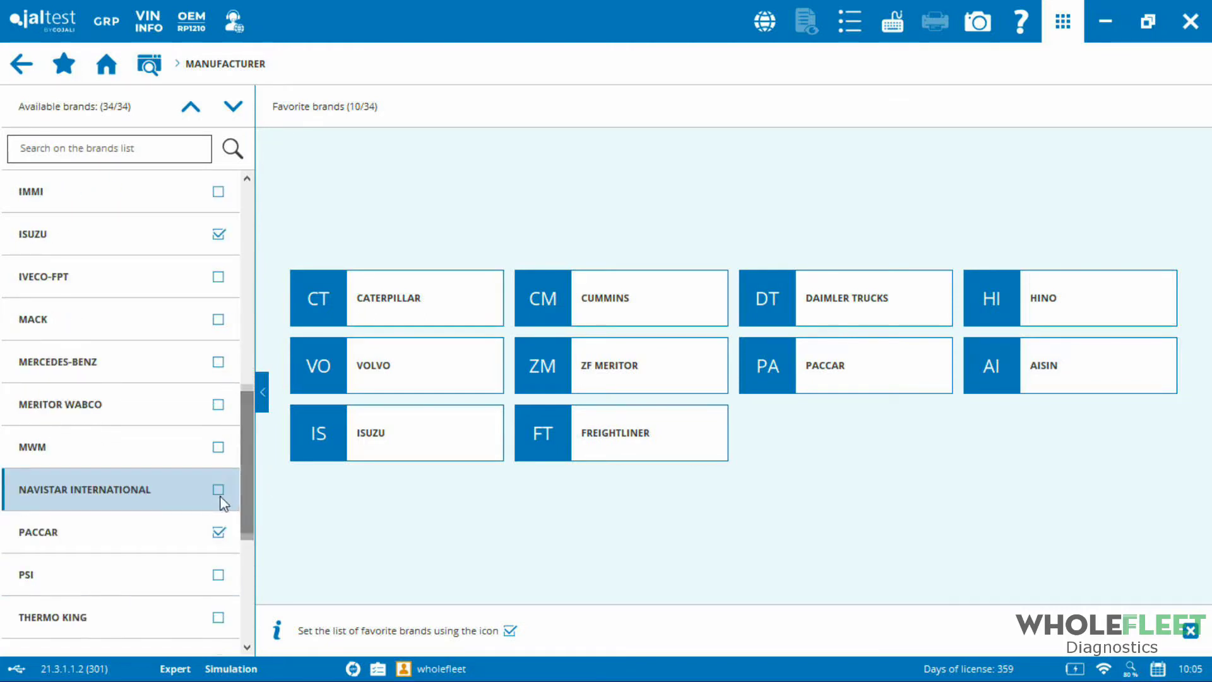
pyautogui.click(218, 490)
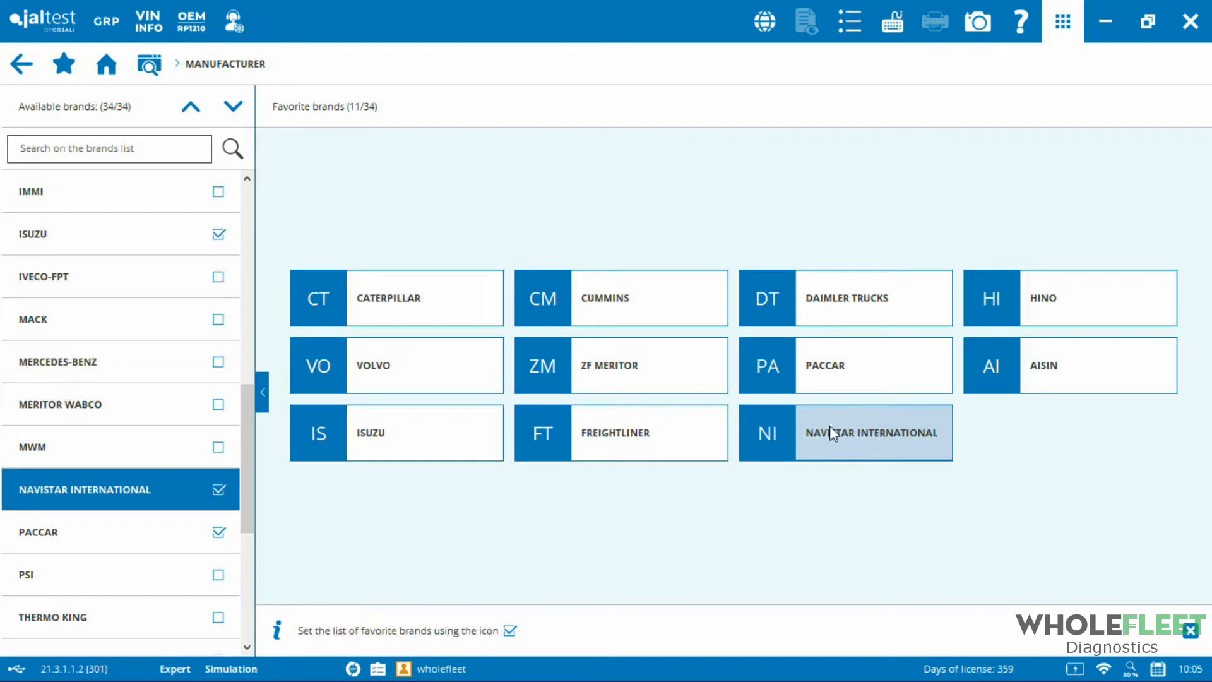
pyautogui.click(811, 365)
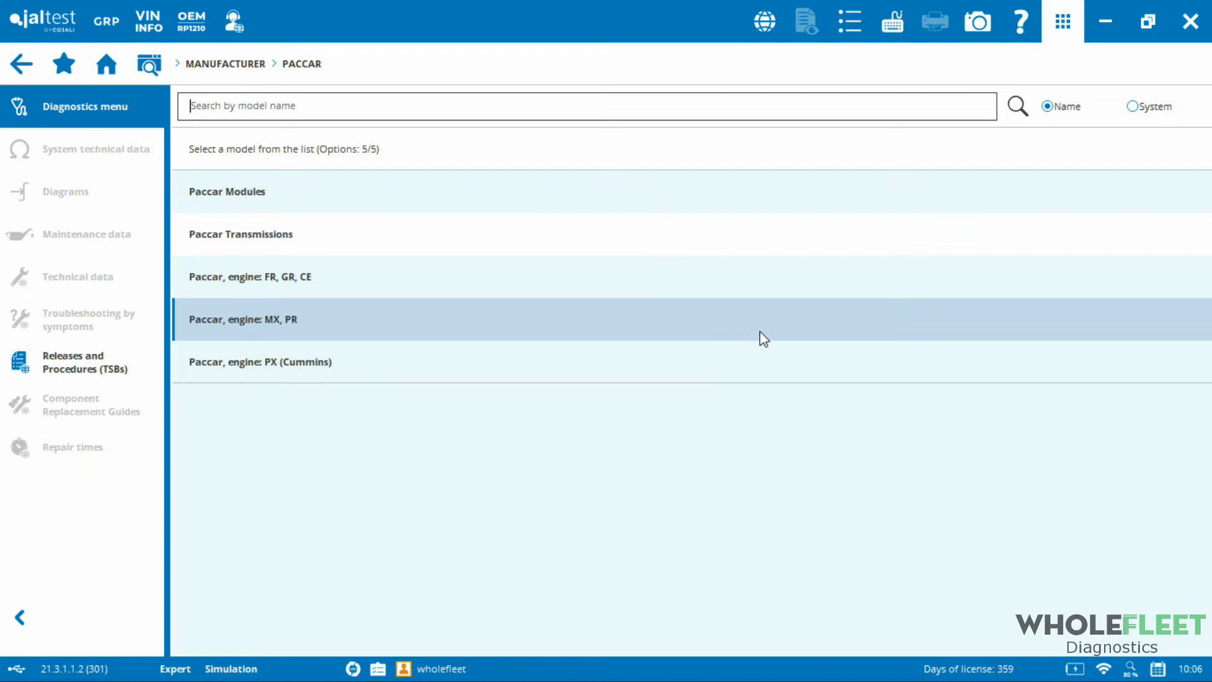
# - Select the 'Paccar, engine: MX, PR' model and its EAS-4 exhaust gas treatment system
pyautogui.click(291, 325)
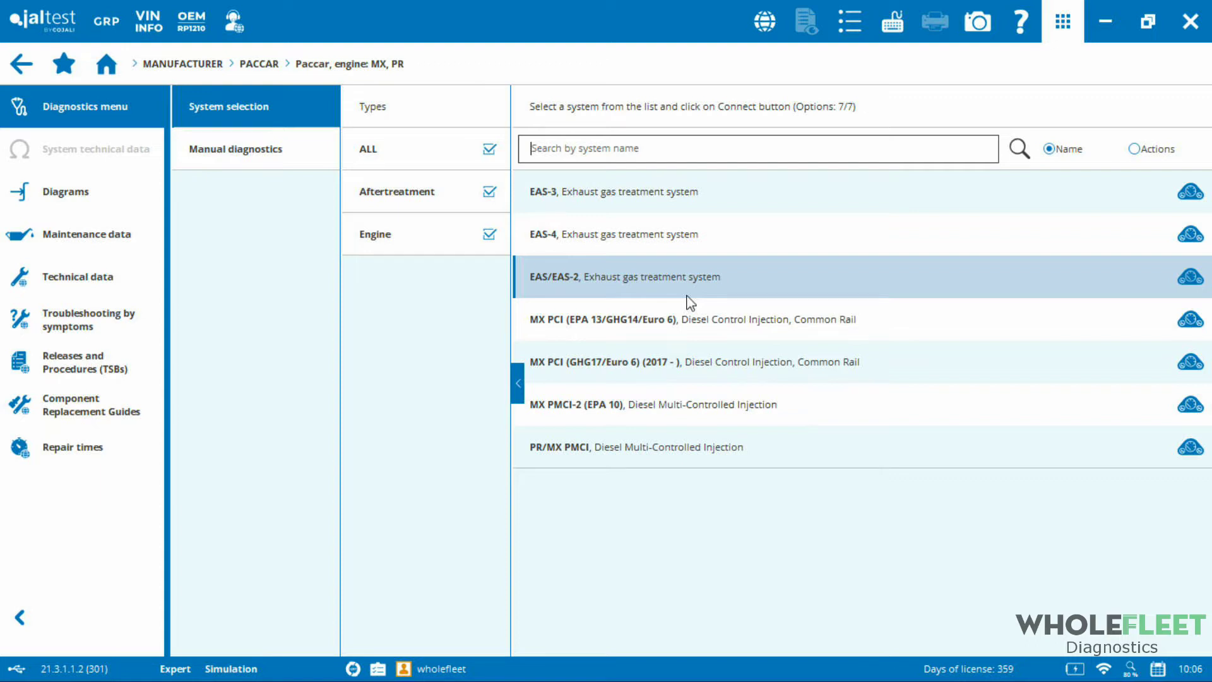
pyautogui.click(619, 246)
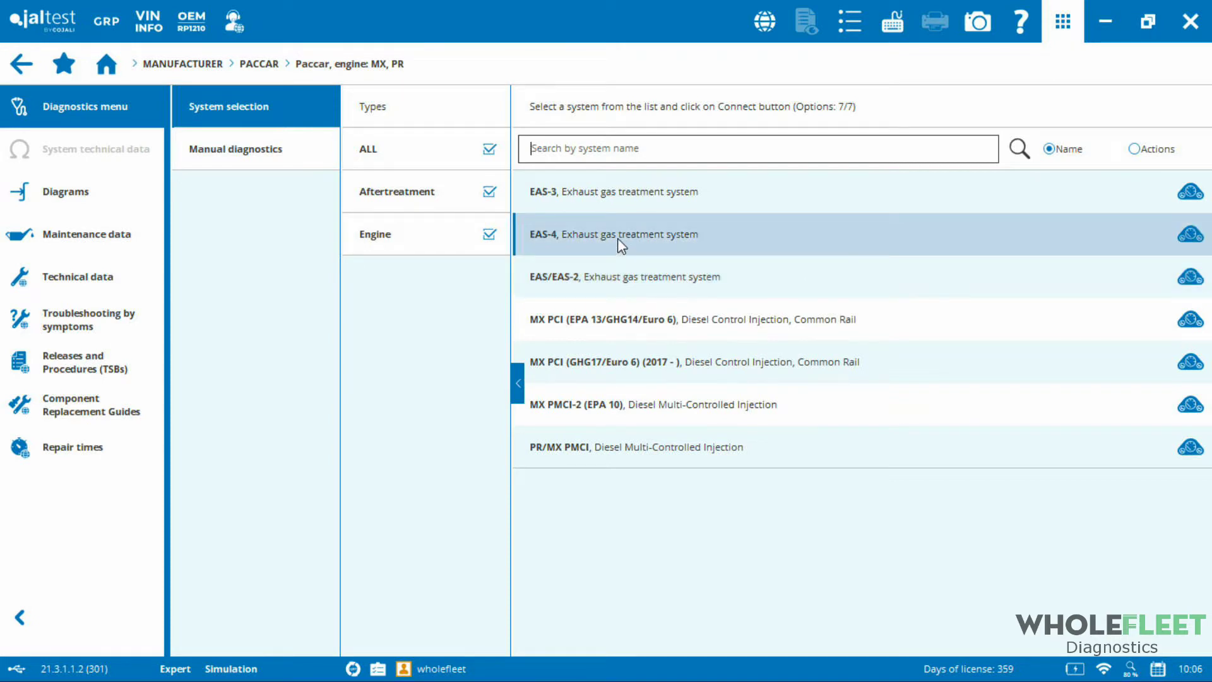
pyautogui.click(616, 239)
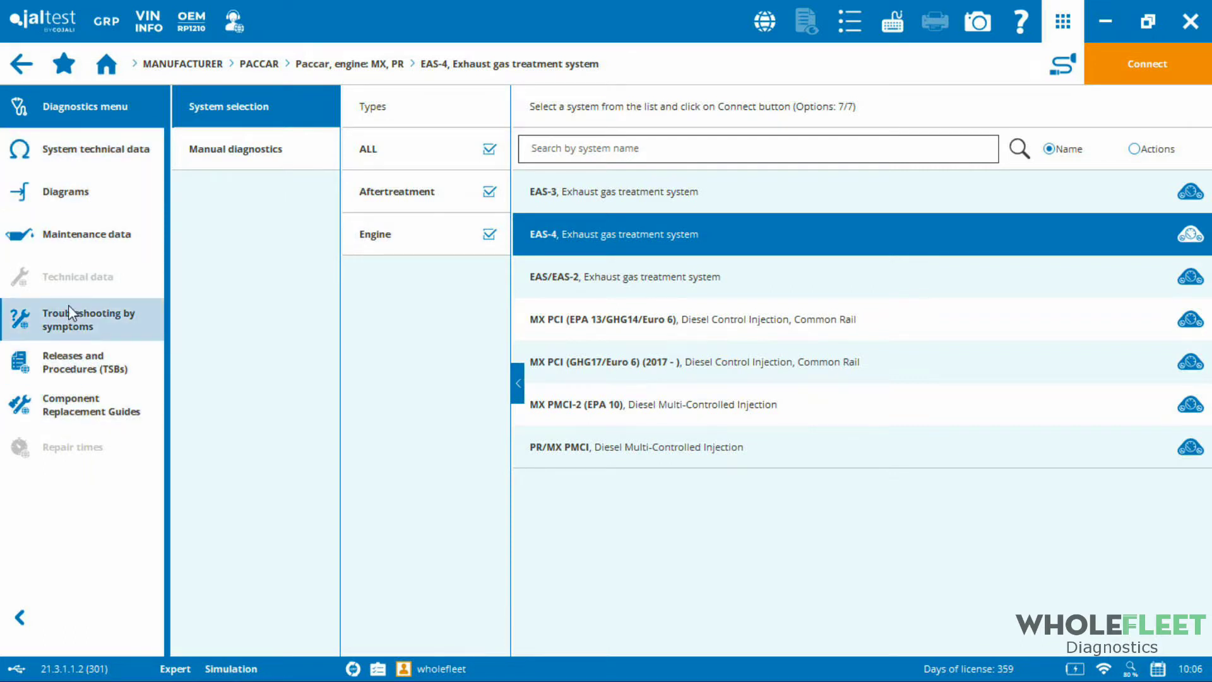
# - Check the AdBlue/DEF metering valve tightening torque in System technical data, then show the EAS-4 diagrams
pyautogui.click(67, 149)
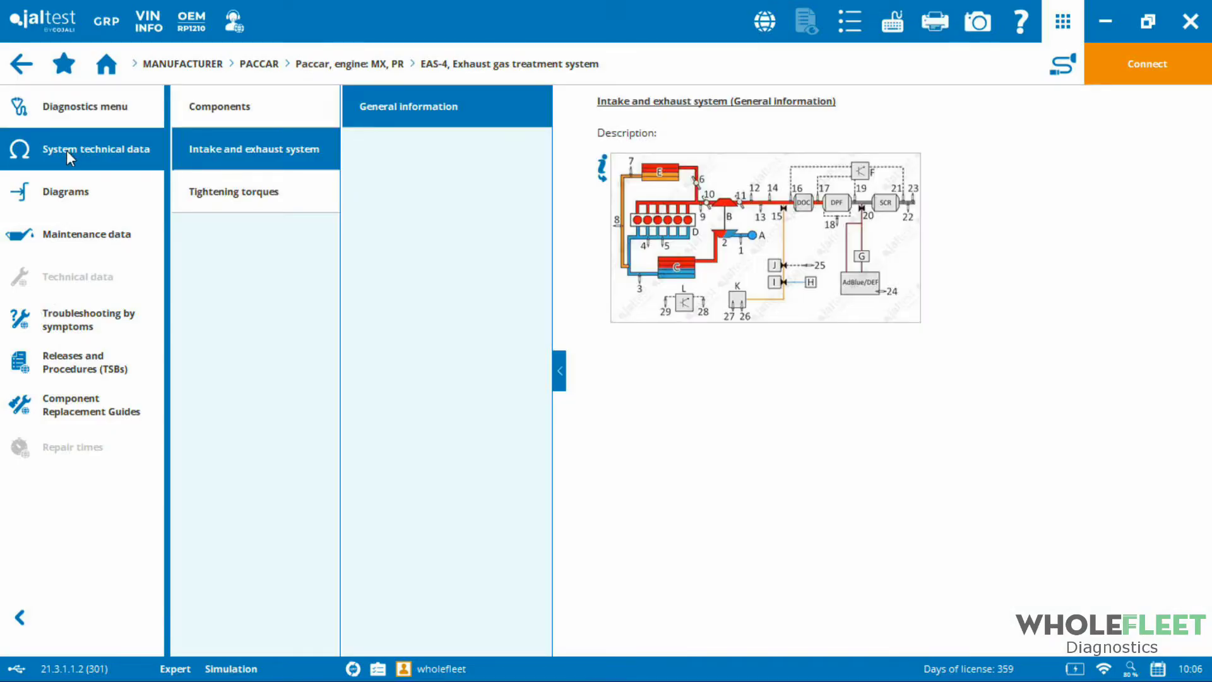
pyautogui.click(209, 197)
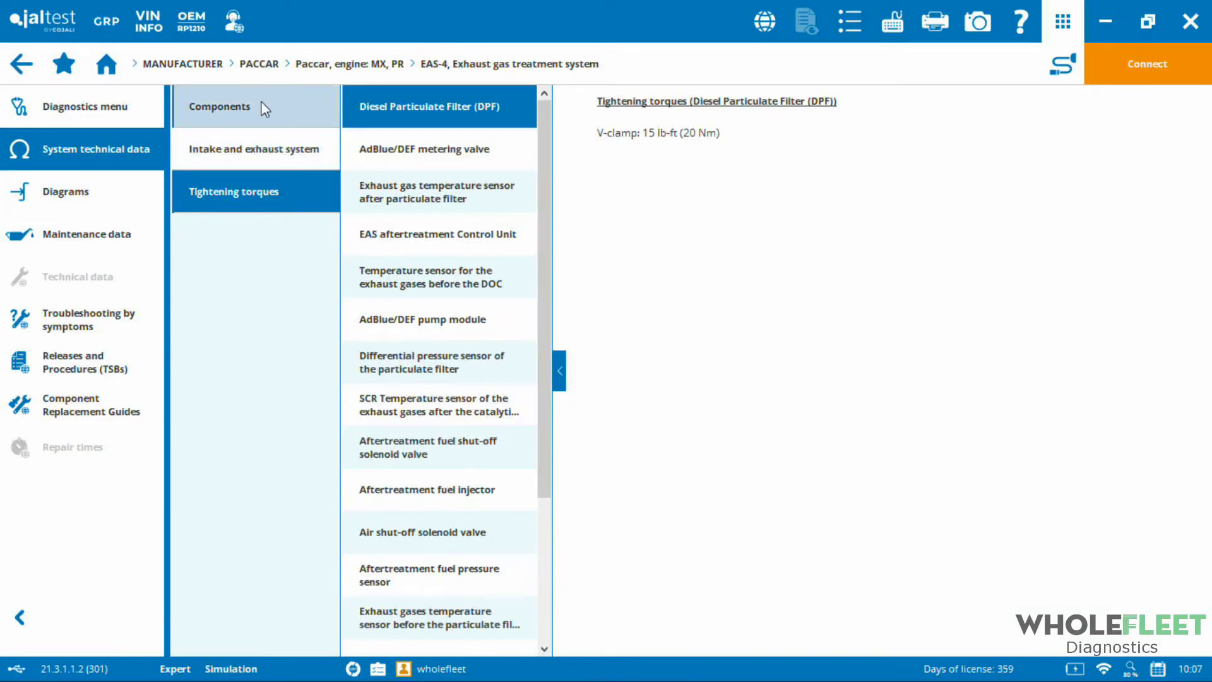
pyautogui.click(395, 144)
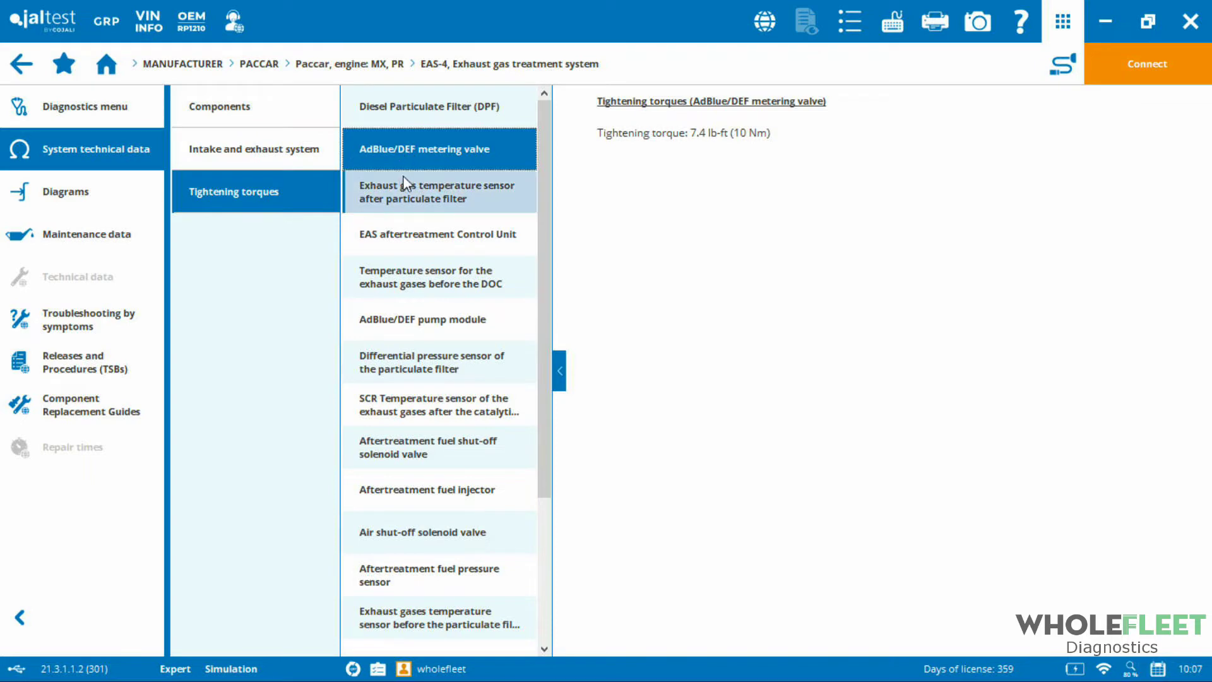
pyautogui.click(93, 195)
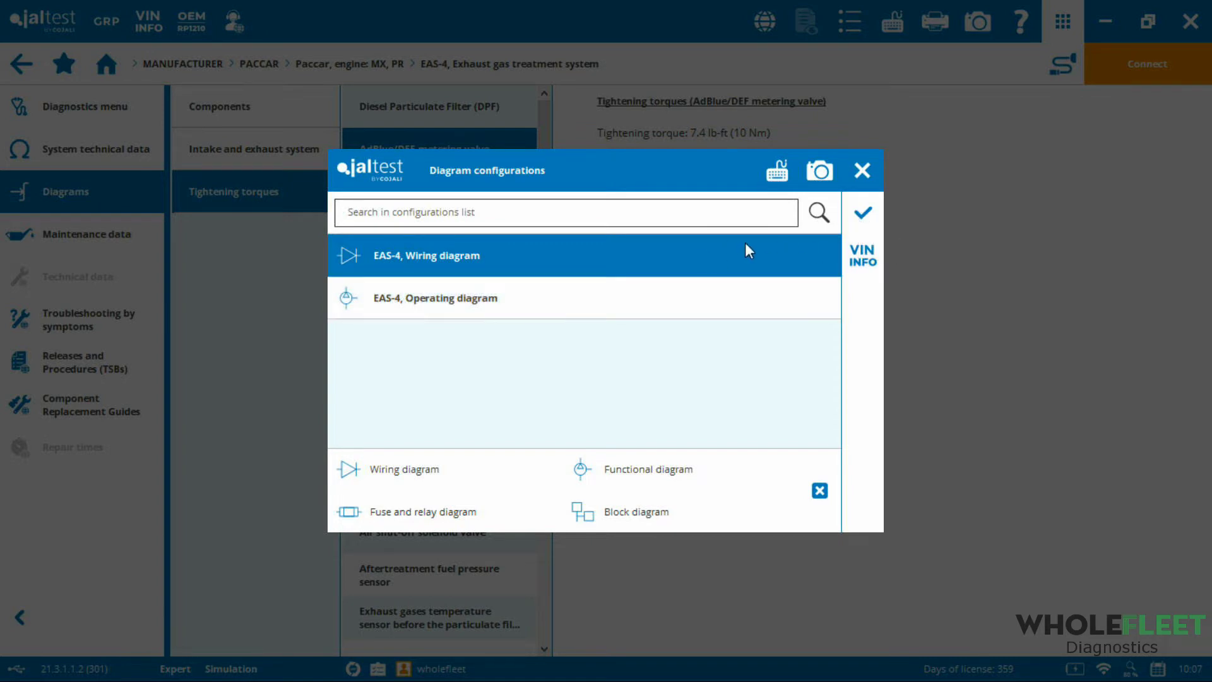
# - Open the EAS-4 wiring diagram and search 'fuse' to locate fuse CE445
pyautogui.click(862, 212)
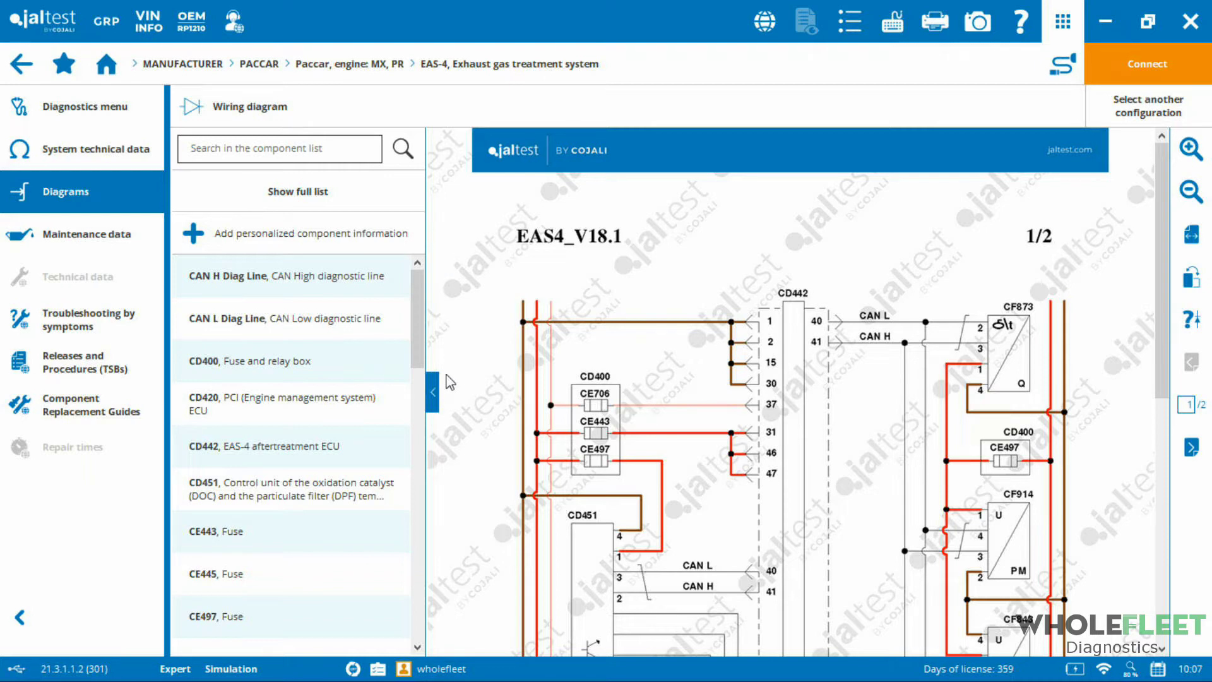
pyautogui.click(239, 152)
pyautogui.write('fuse')
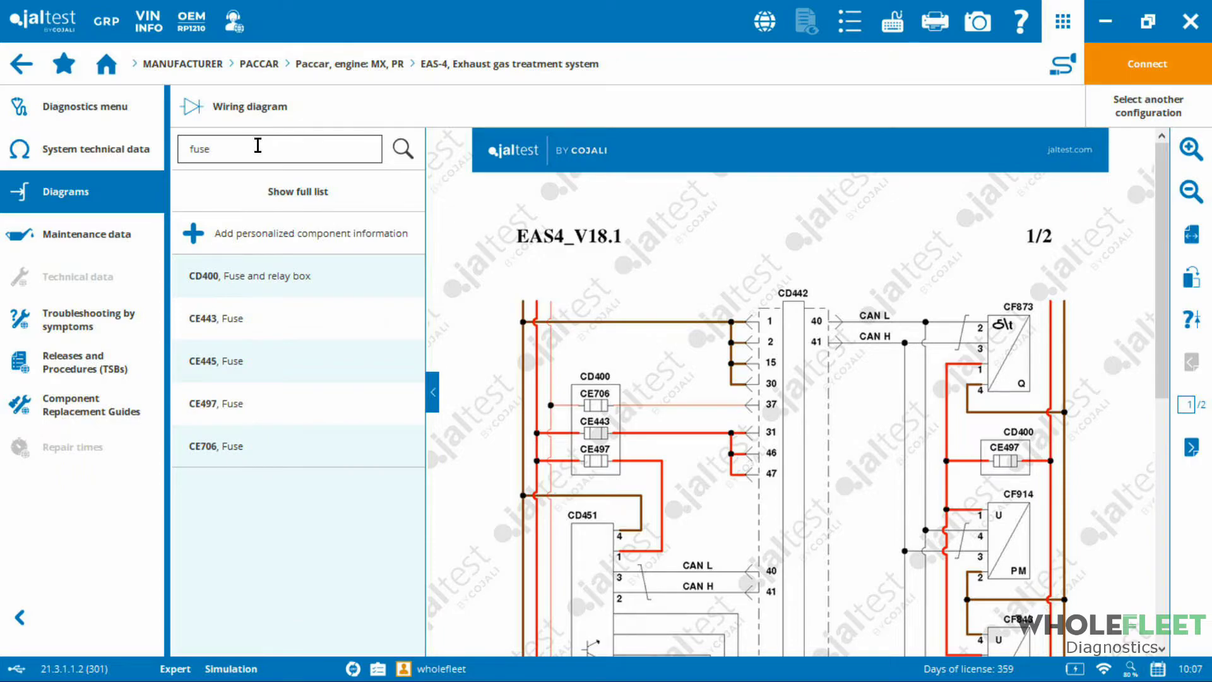
pyautogui.click(249, 369)
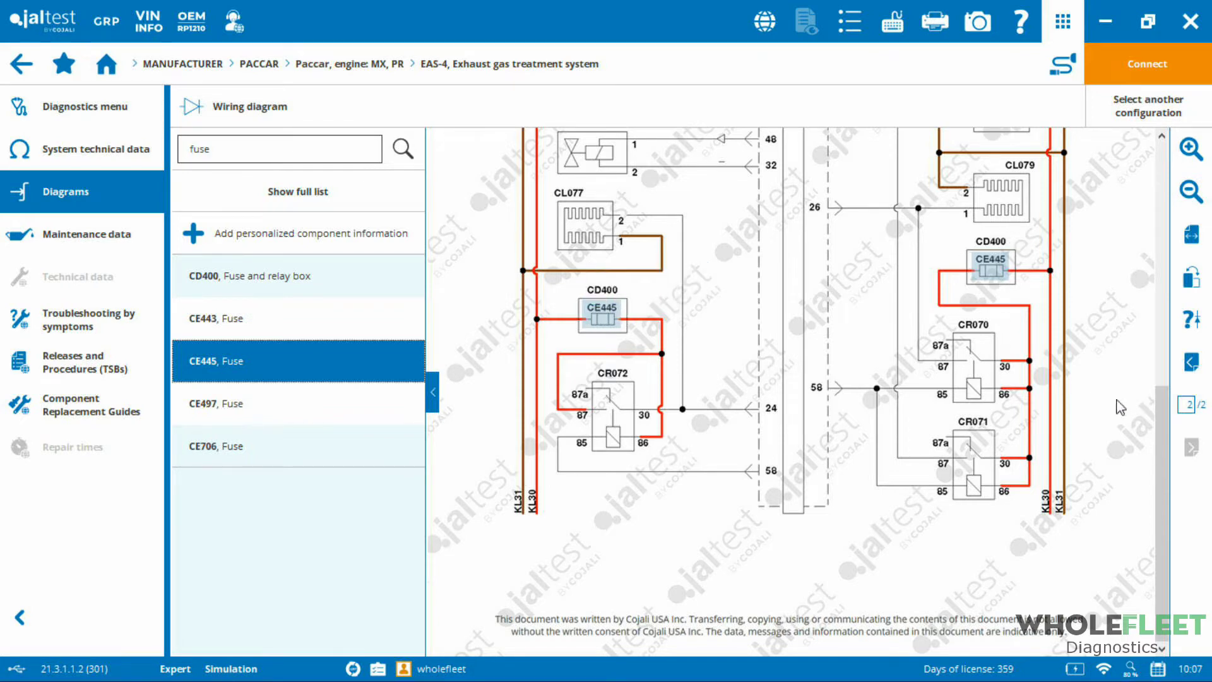
# - Open component information for CL072, the aftertreatment fuel shut-off solenoid valve
pyautogui.moveTo(1162, 430); pyautogui.dragTo(1160, 336)
pyautogui.moveTo(996, 206)
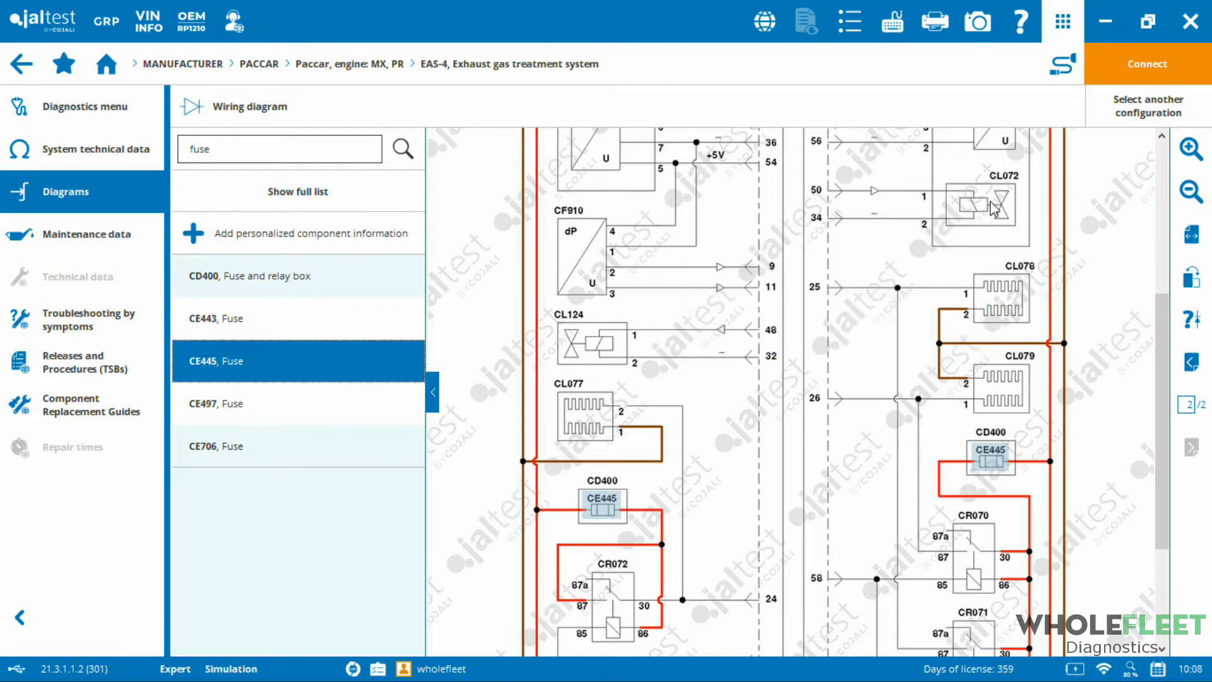
pyautogui.click(996, 211)
pyautogui.click(992, 205)
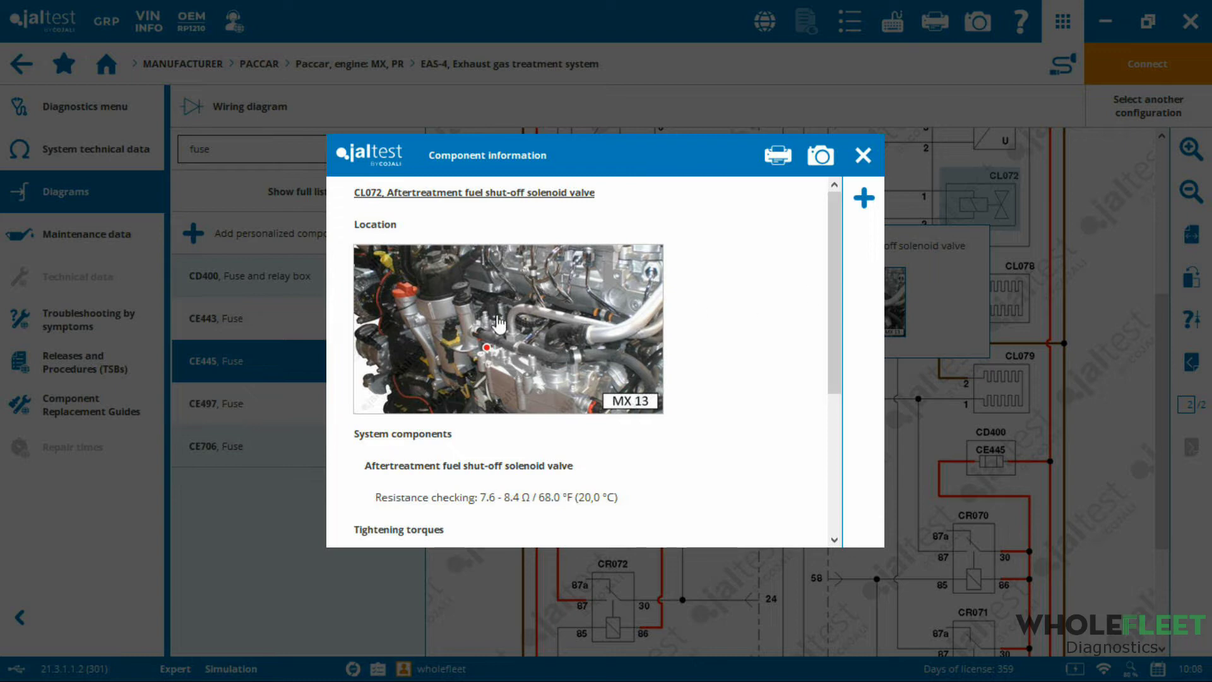
# - View the enlarged MX 13 valve location photo, then close CL072's component information
pyautogui.click(485, 344)
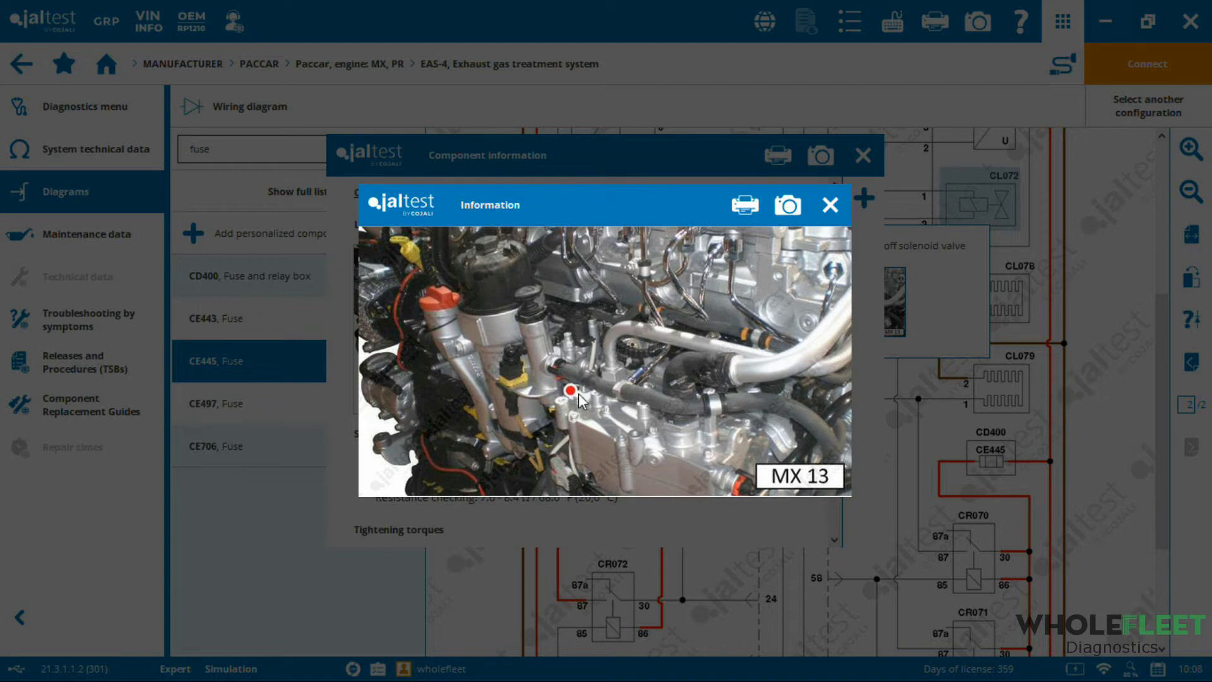
pyautogui.click(830, 204)
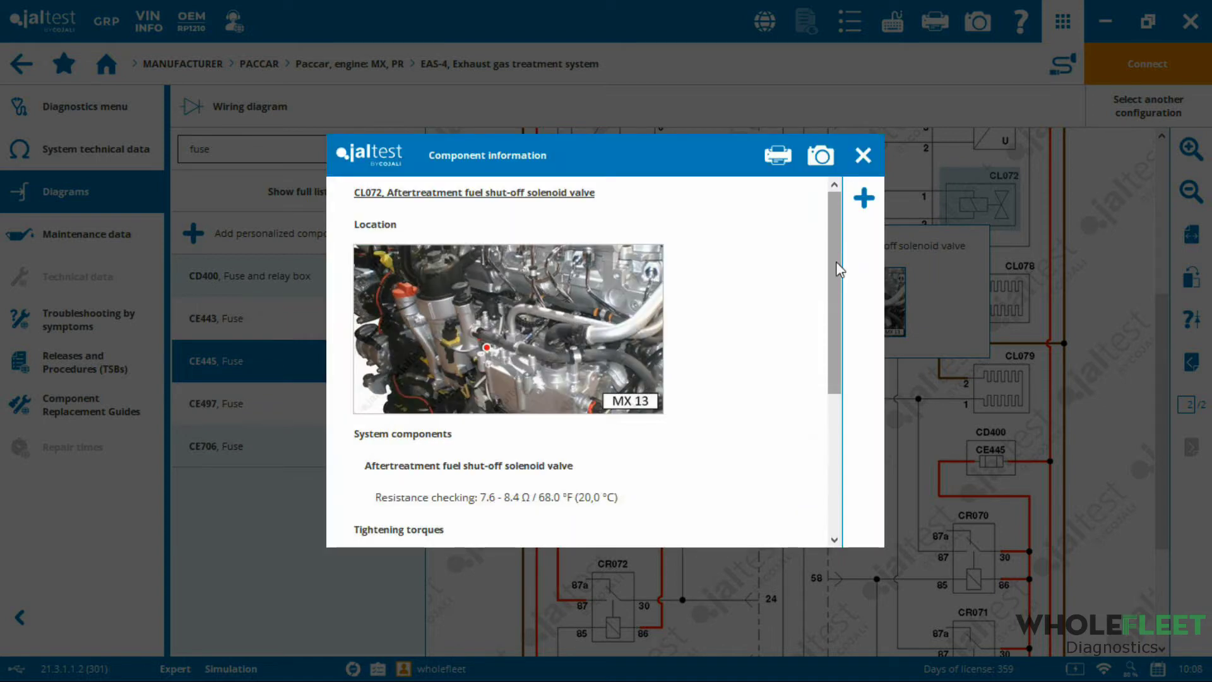
pyautogui.moveTo(832, 267); pyautogui.dragTo(836, 429)
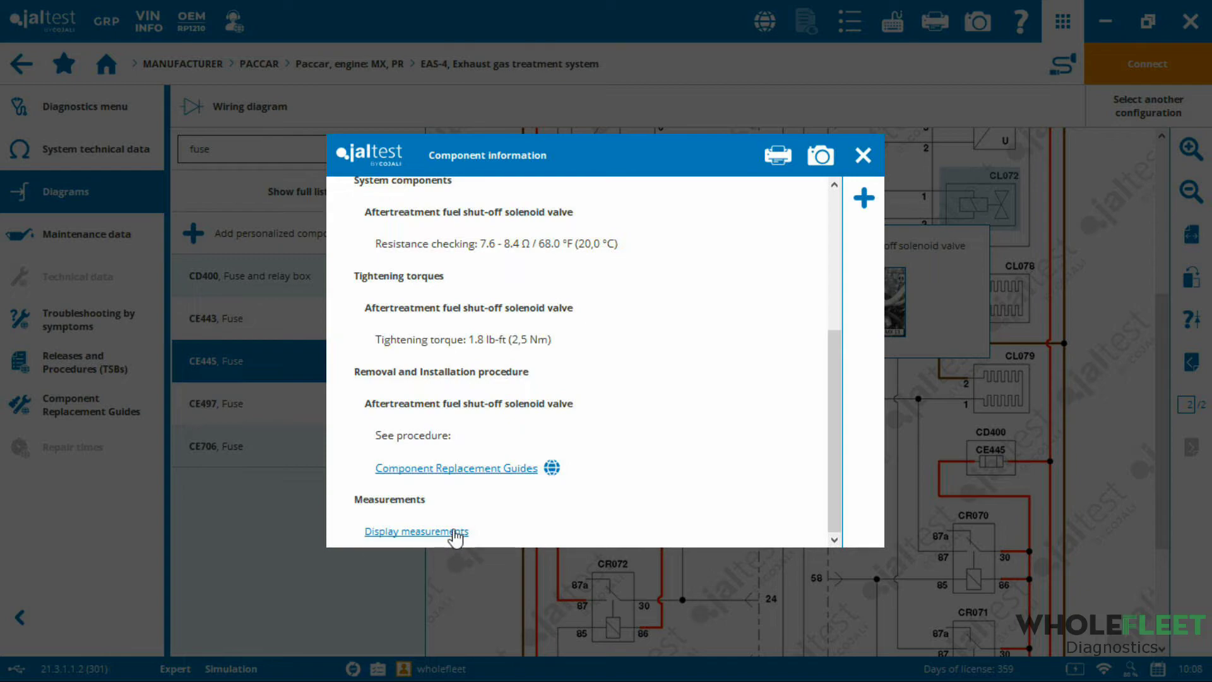
pyautogui.click(863, 155)
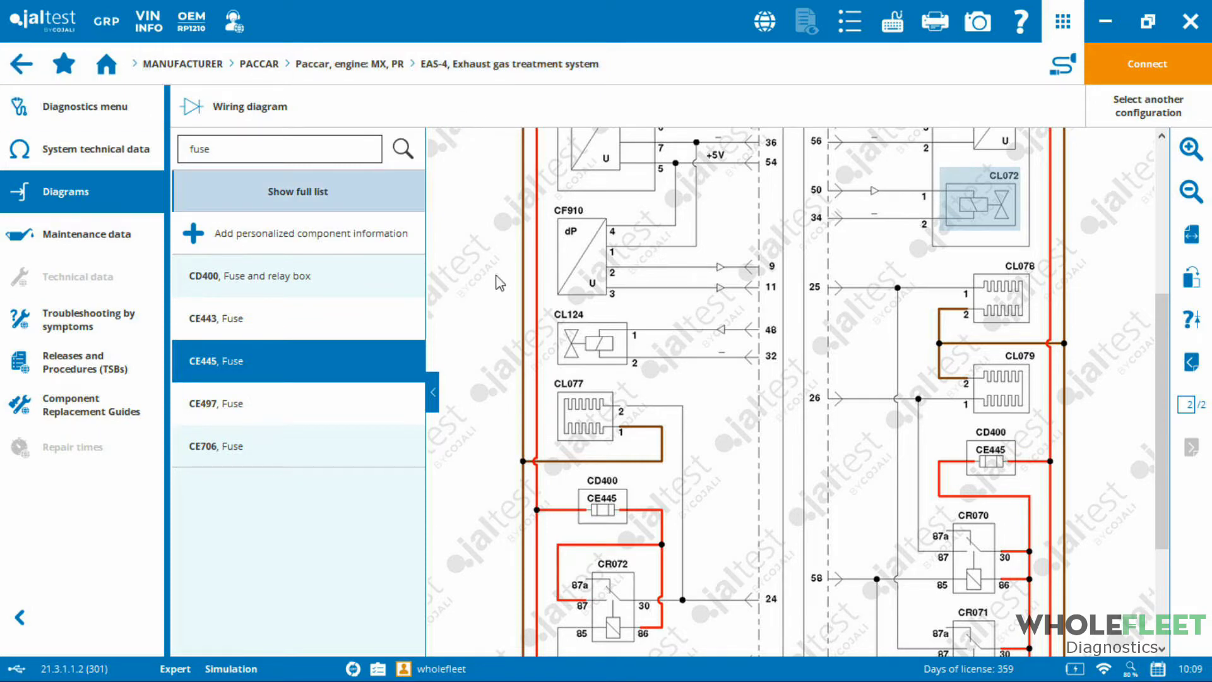
# - Go back and reselect the Paccar MX, PR engine with the EAS-4 exhaust gas treatment system
pyautogui.click(23, 70)
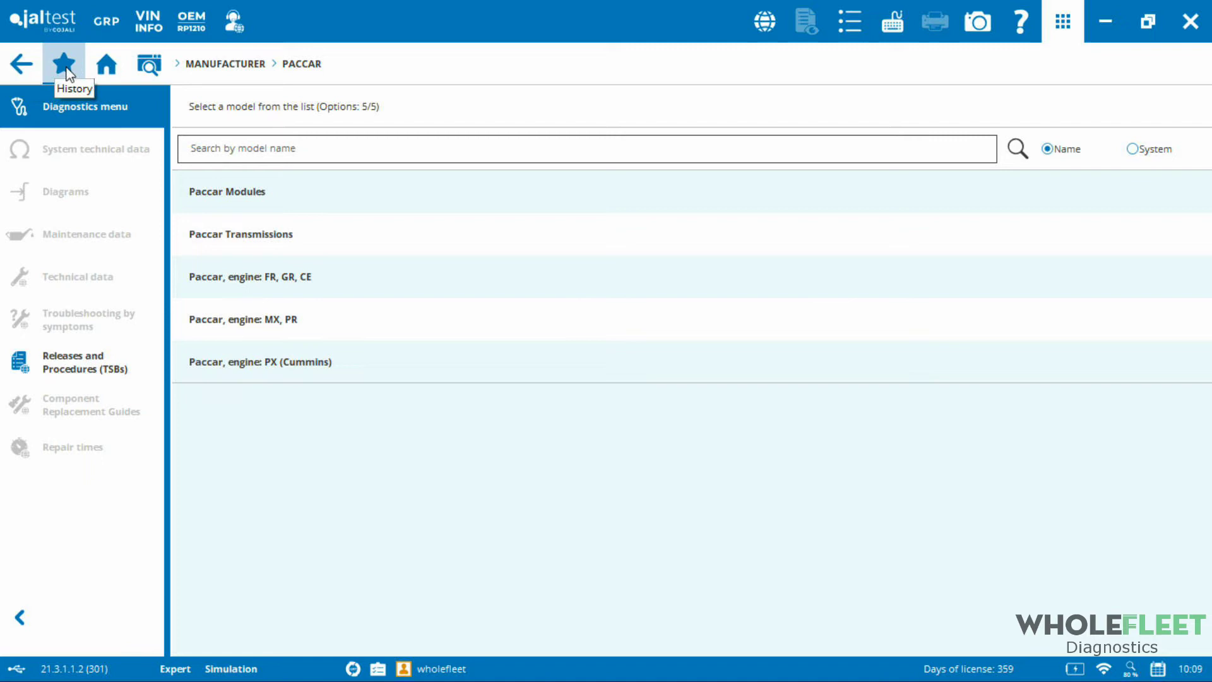
pyautogui.click(389, 312)
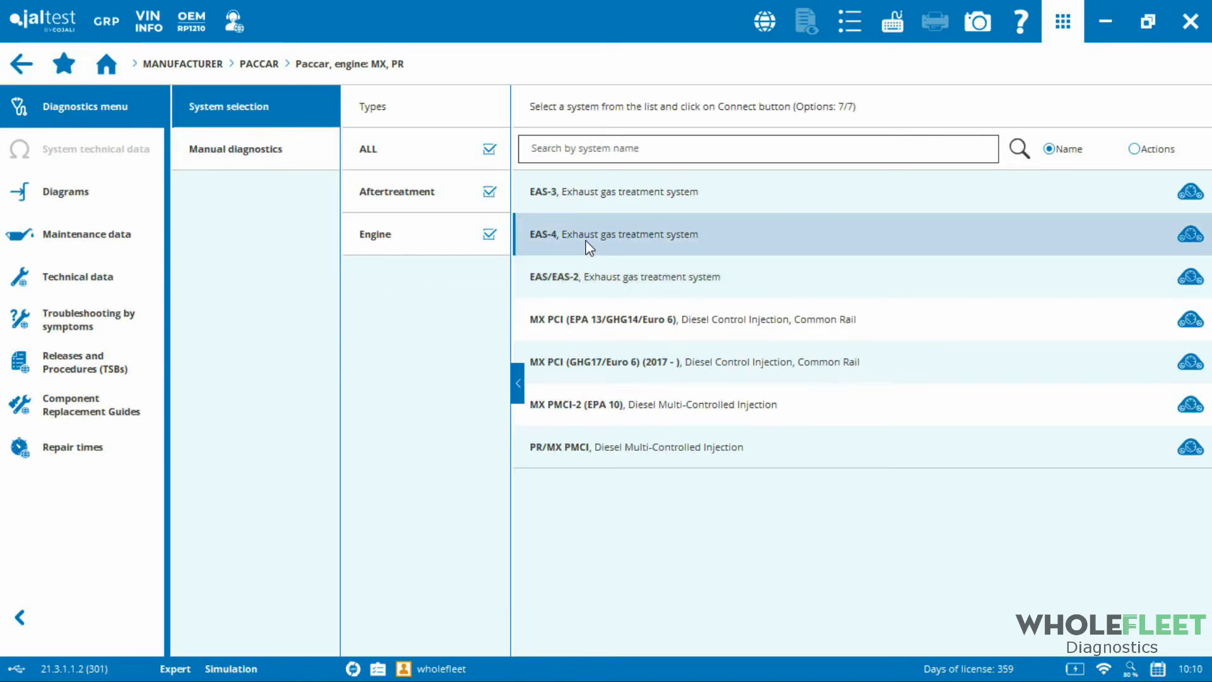
pyautogui.click(578, 232)
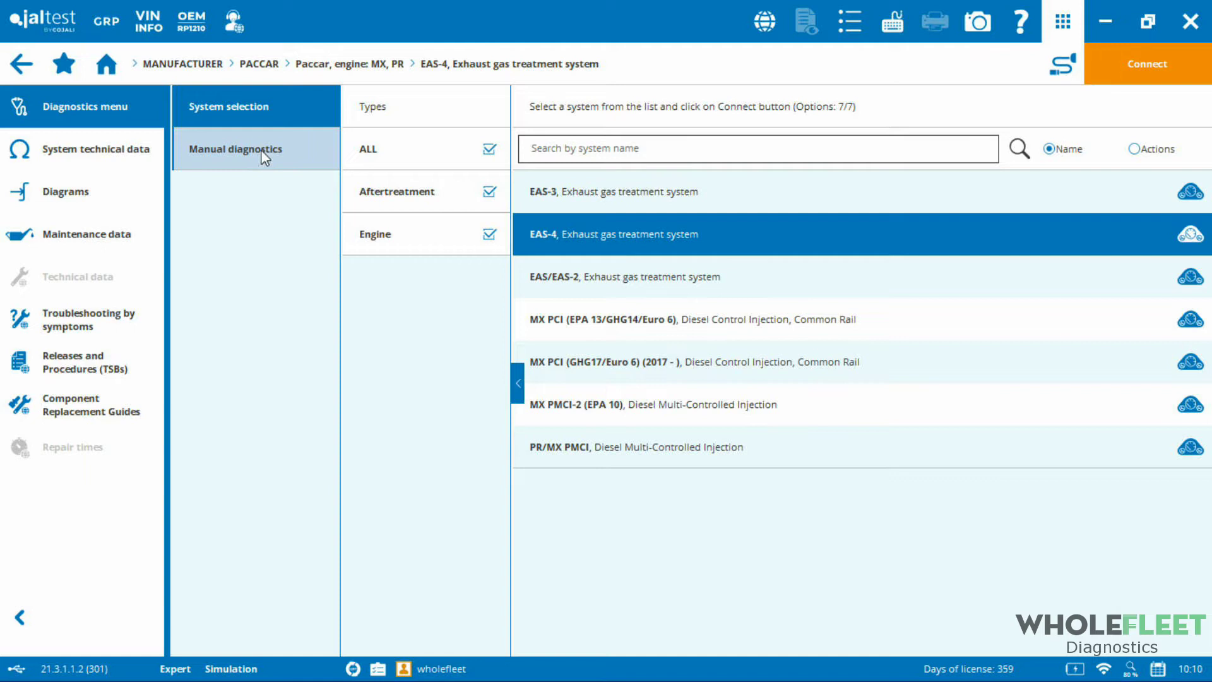
# - Switch to Manual diagnostics, choose EAS-4, and open its See Info page
pyautogui.click(260, 149)
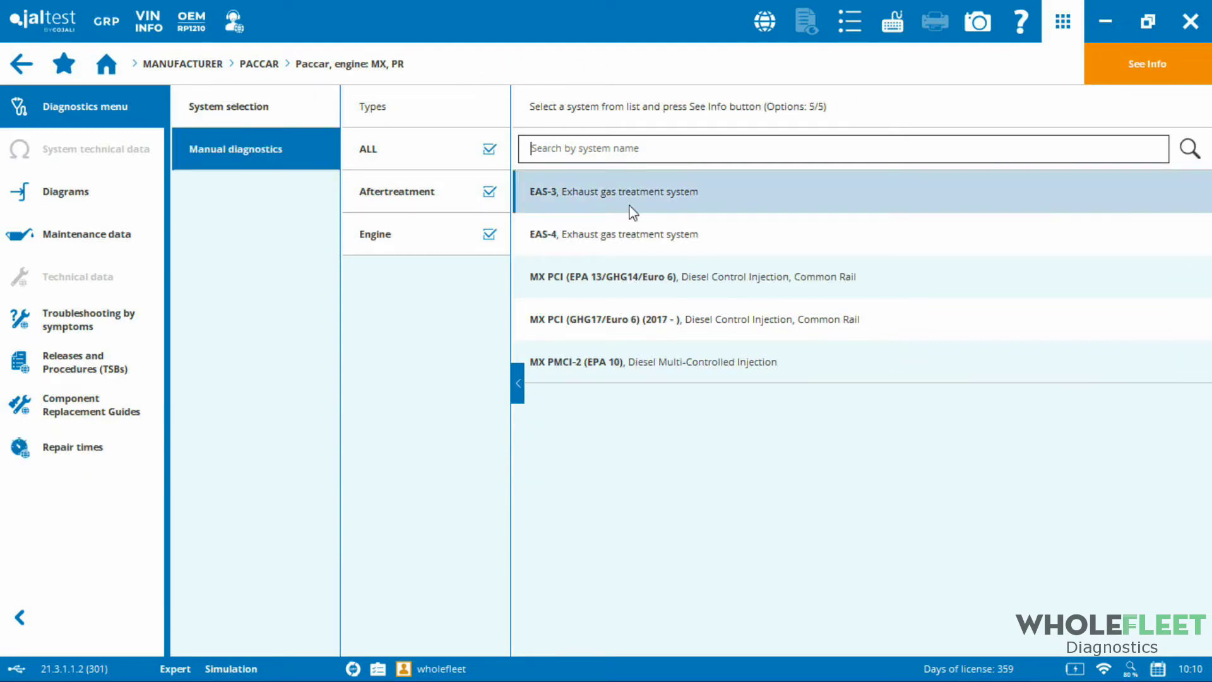
pyautogui.click(623, 241)
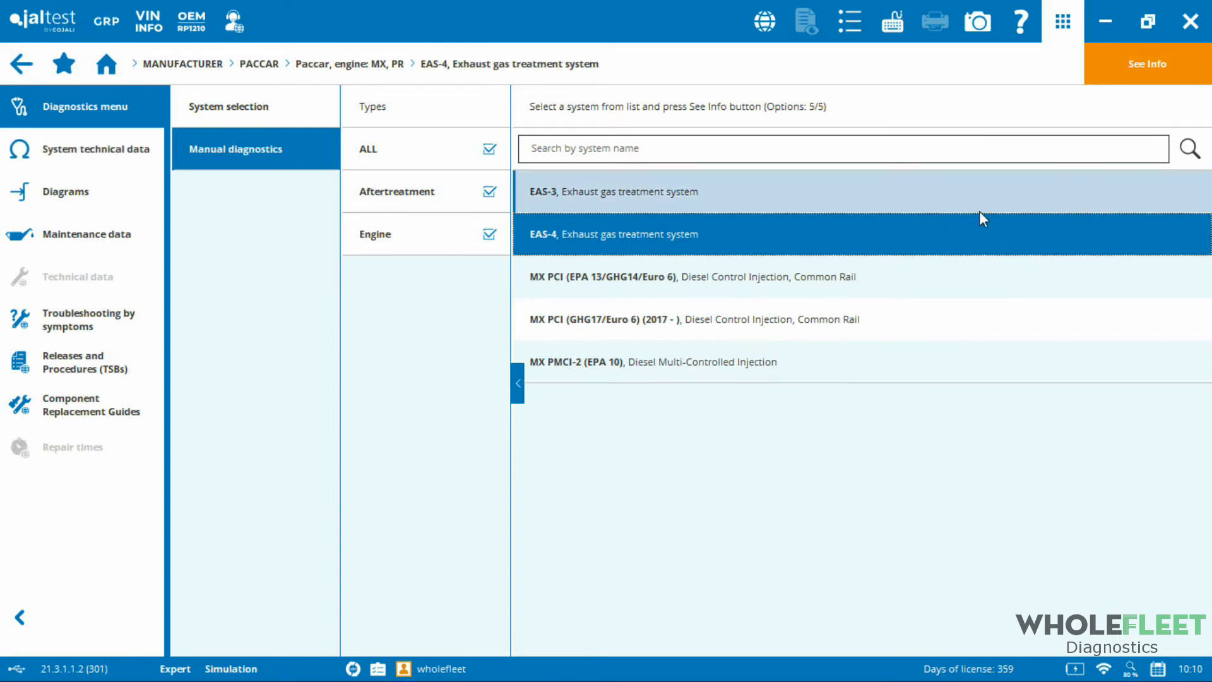
pyautogui.click(1158, 67)
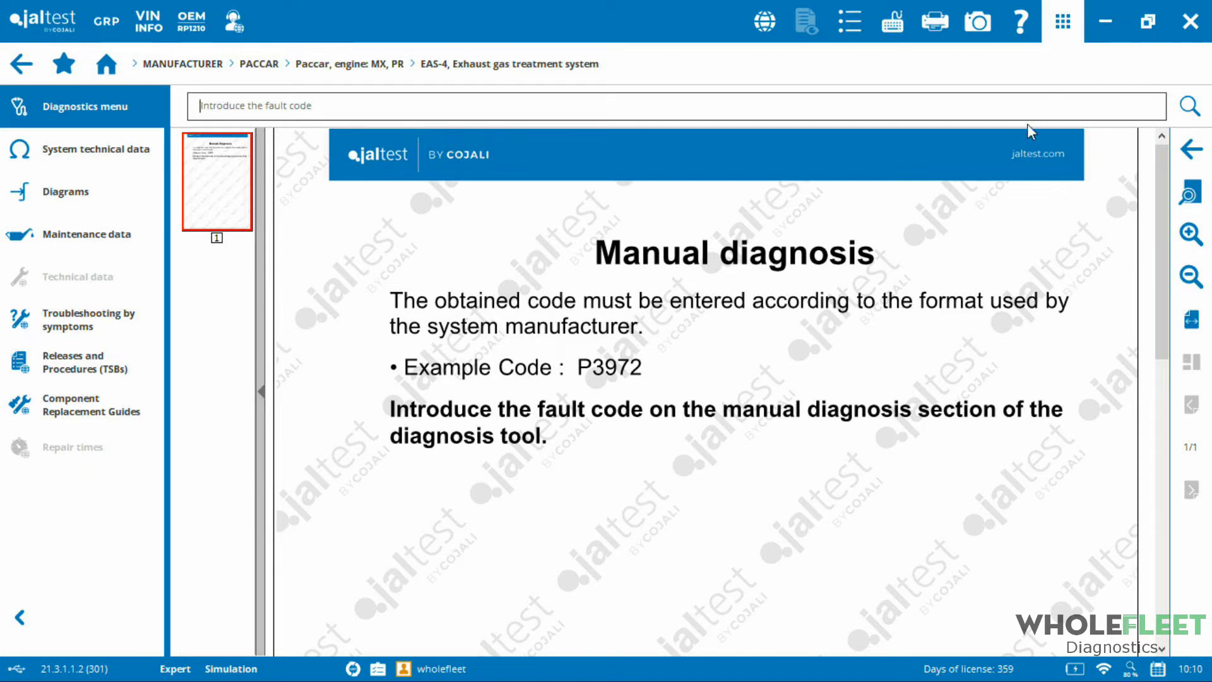
# - Enter fault code P3972 to look up its manual diagnosis
pyautogui.scroll(-2, 1161, 192)
pyautogui.scroll(2, 1171, 396)
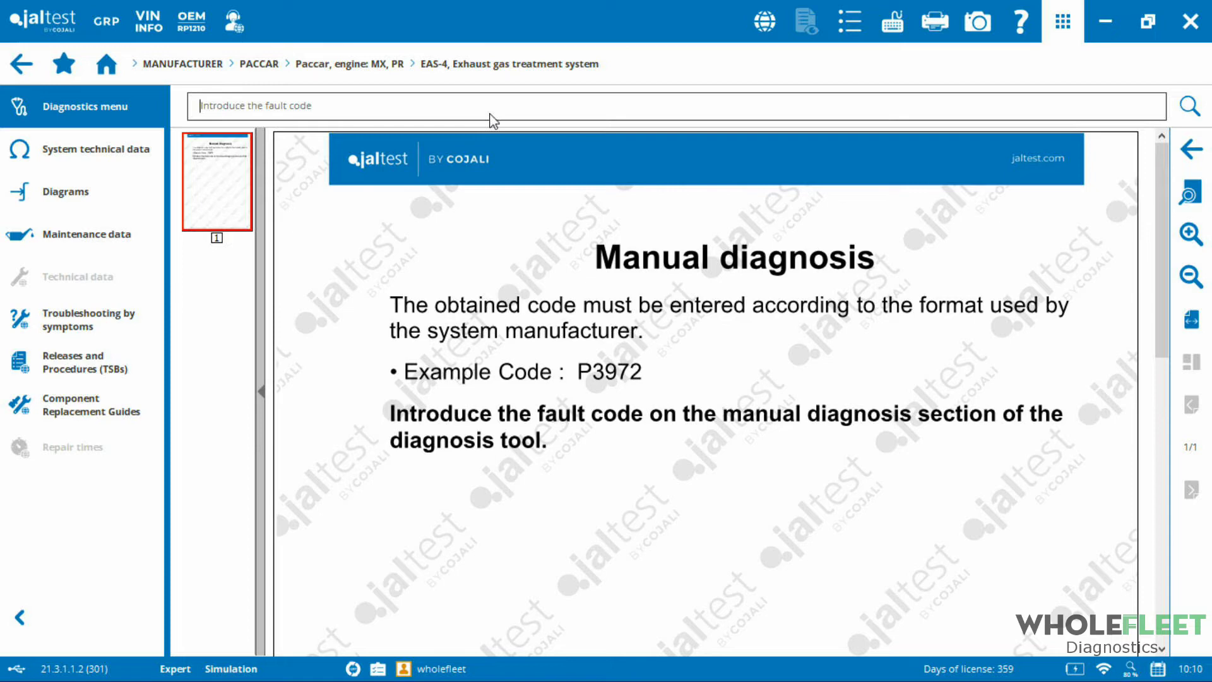
pyautogui.write('P')
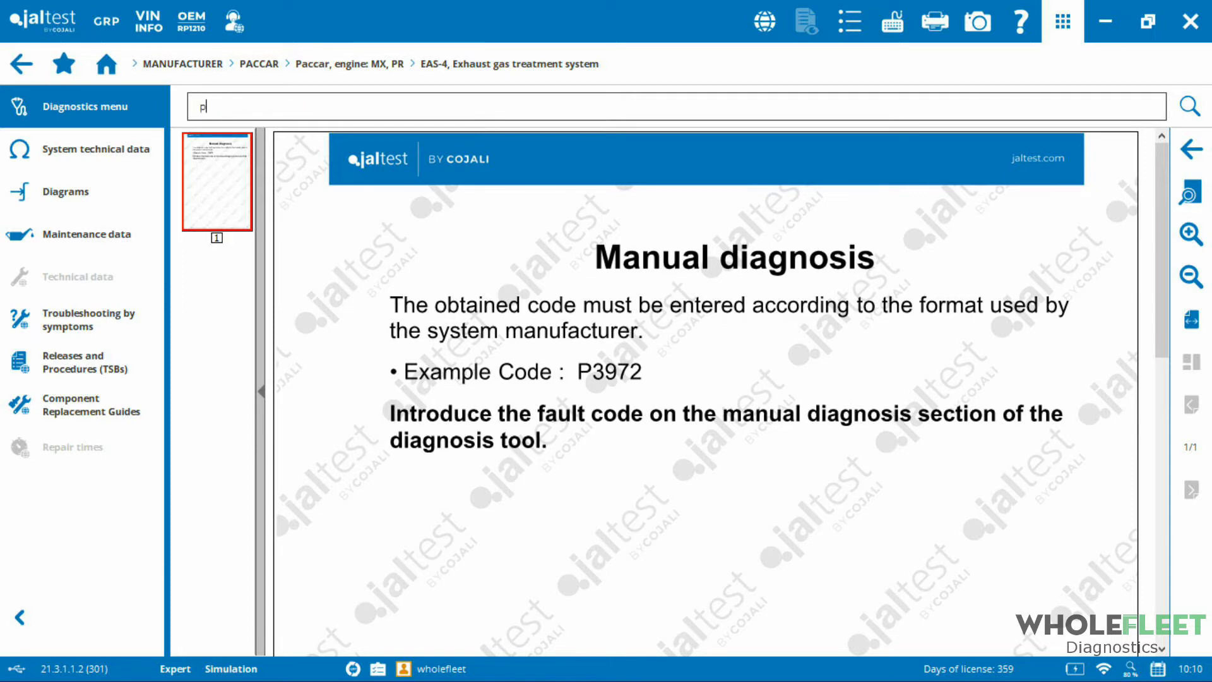
pyautogui.write('3972')
pyautogui.press('Return')
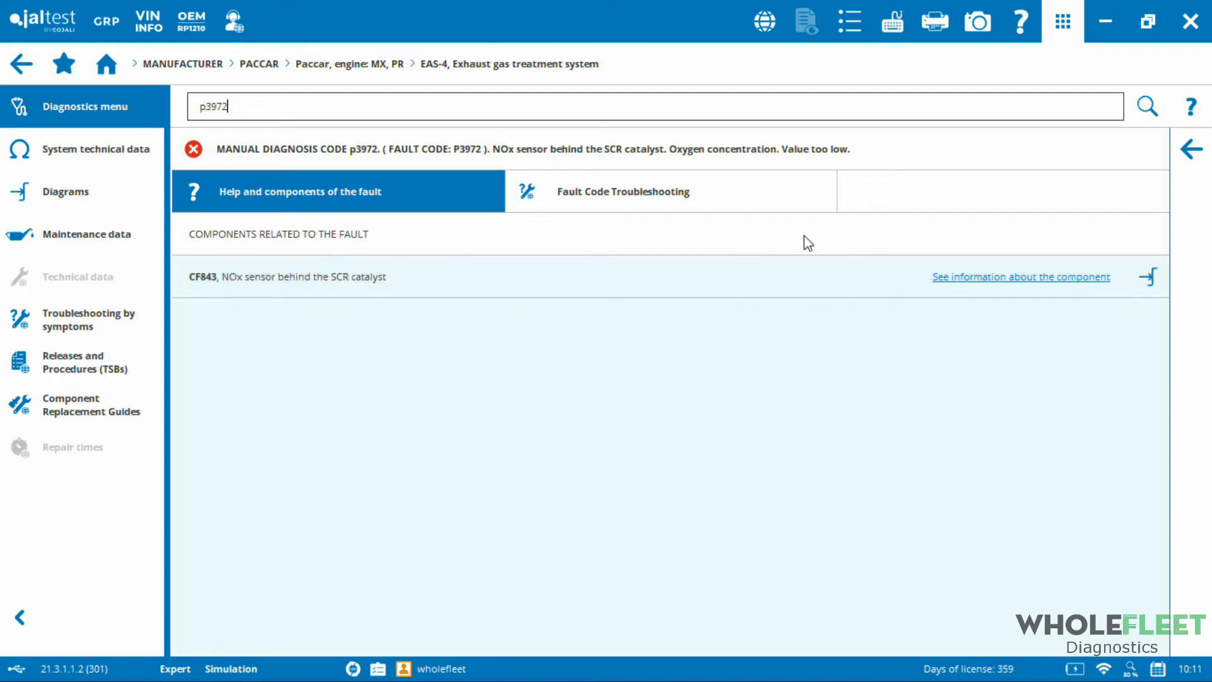
# - Review and close the component information and diagram configurations for NOx sensor CF843
pyautogui.click(977, 277)
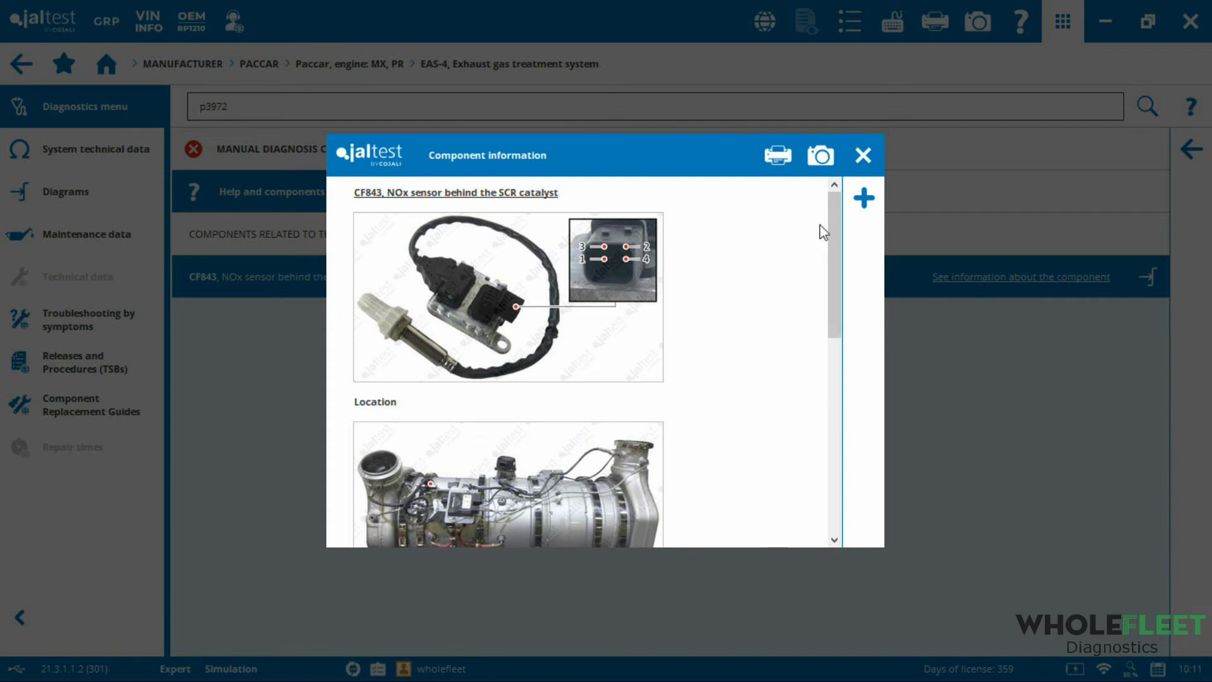
pyautogui.moveTo(833, 226); pyautogui.dragTo(860, 452)
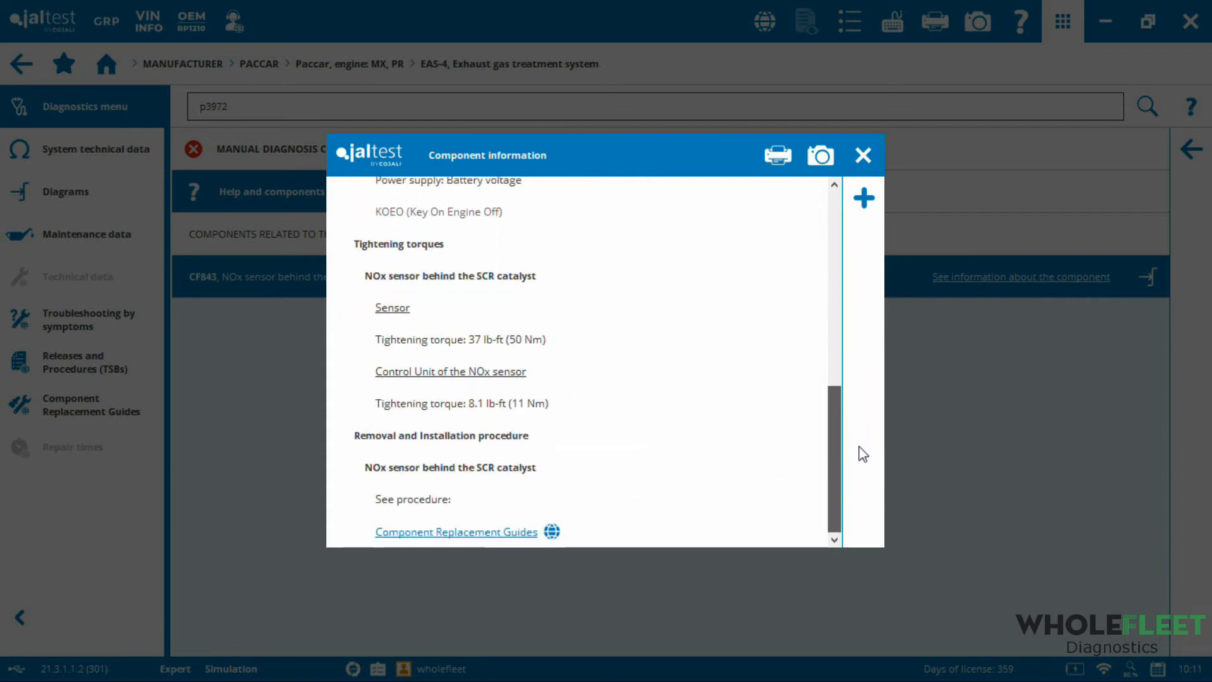
pyautogui.click(867, 157)
pyautogui.click(1148, 282)
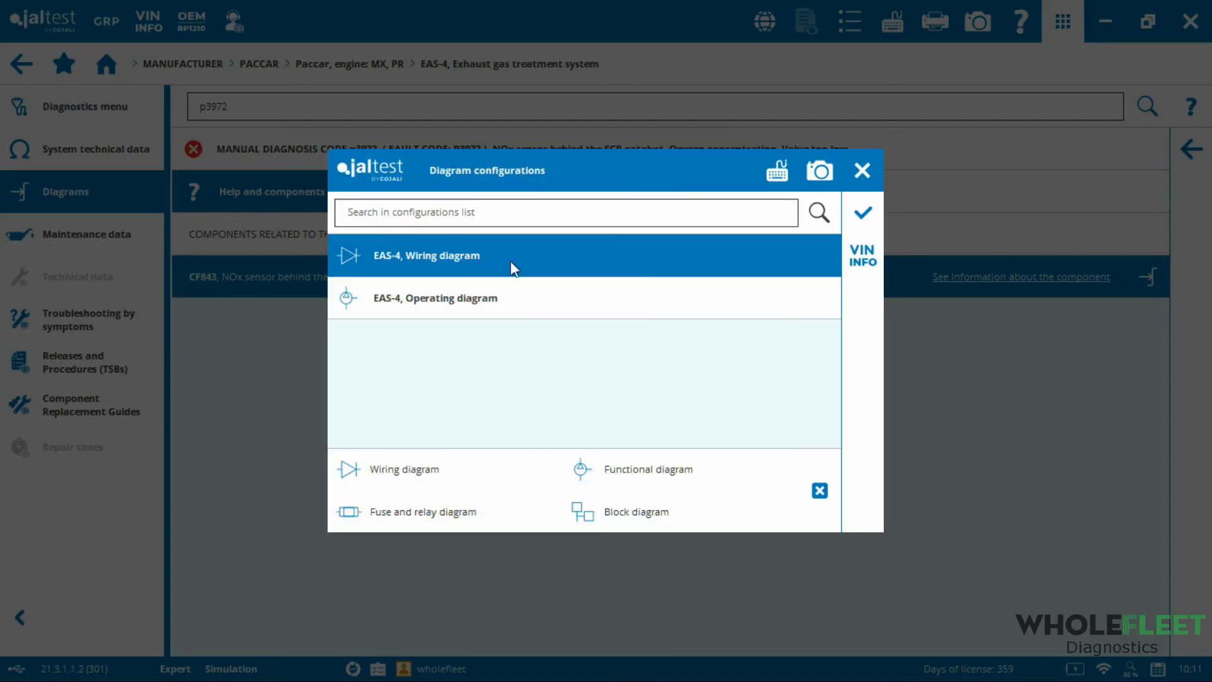
pyautogui.click(876, 166)
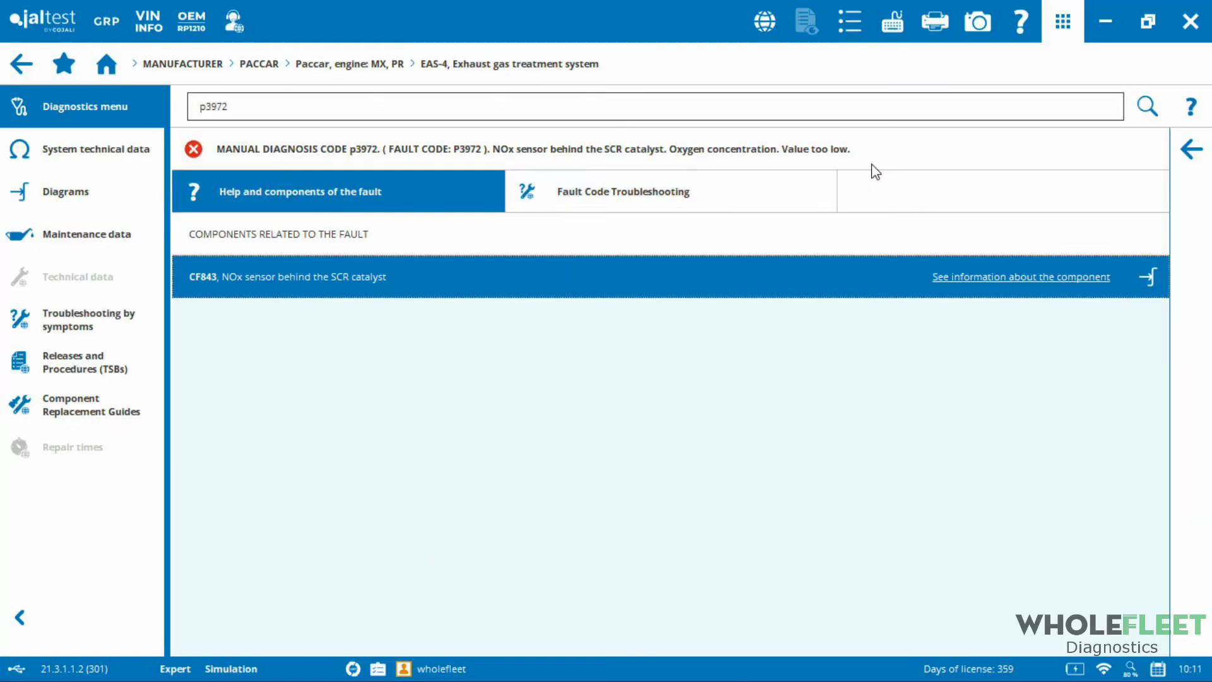
# - Open the P3972 troubleshooting steps, expand Step 1.1, and toggle the Step 1.1 and 1.2 check marks
pyautogui.click(620, 191)
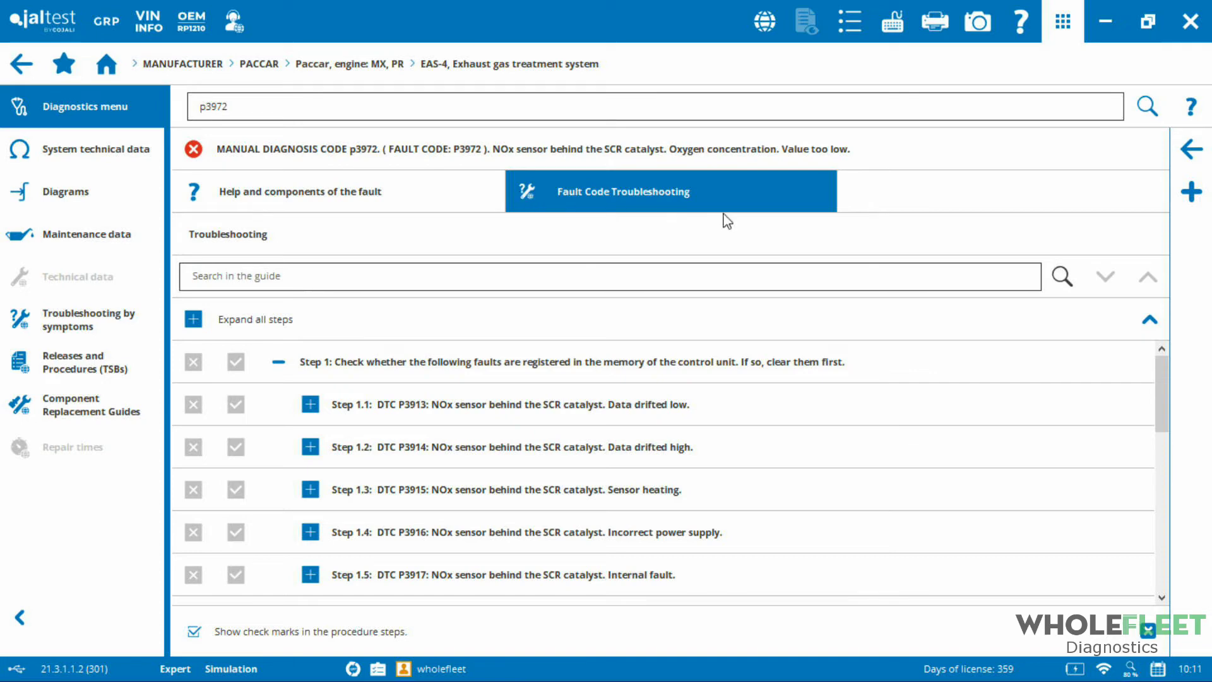
pyautogui.moveTo(1159, 376); pyautogui.dragTo(1156, 455)
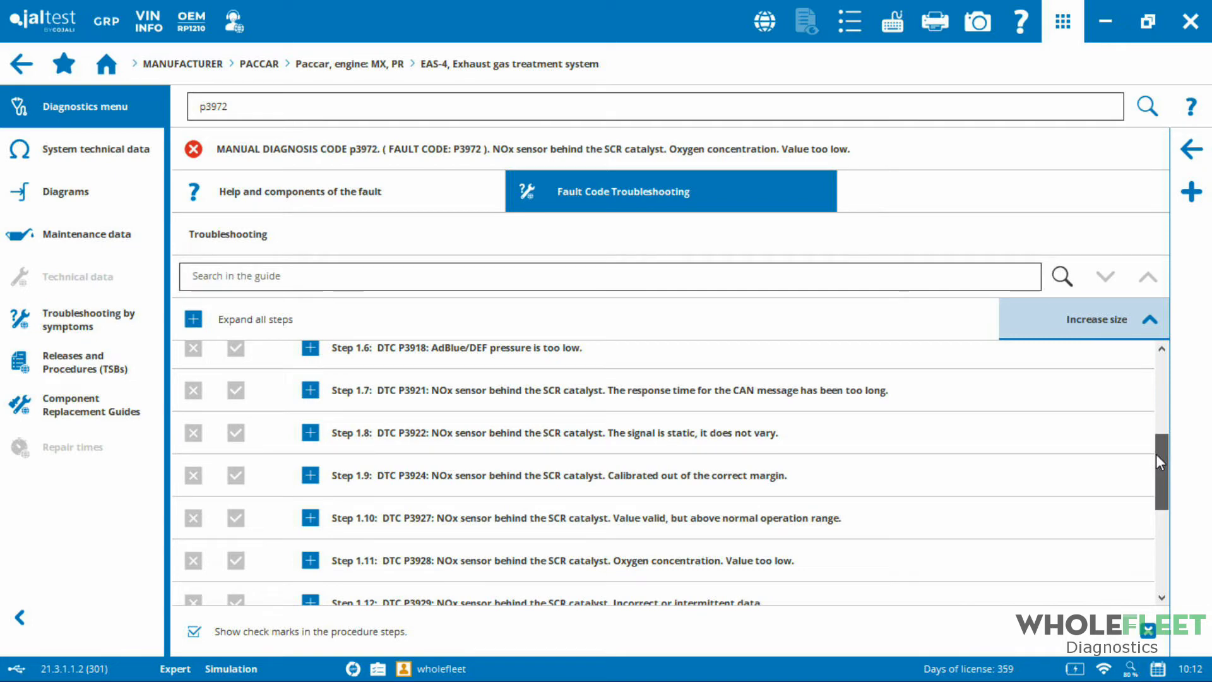
pyautogui.moveTo(1156, 454); pyautogui.dragTo(1156, 368)
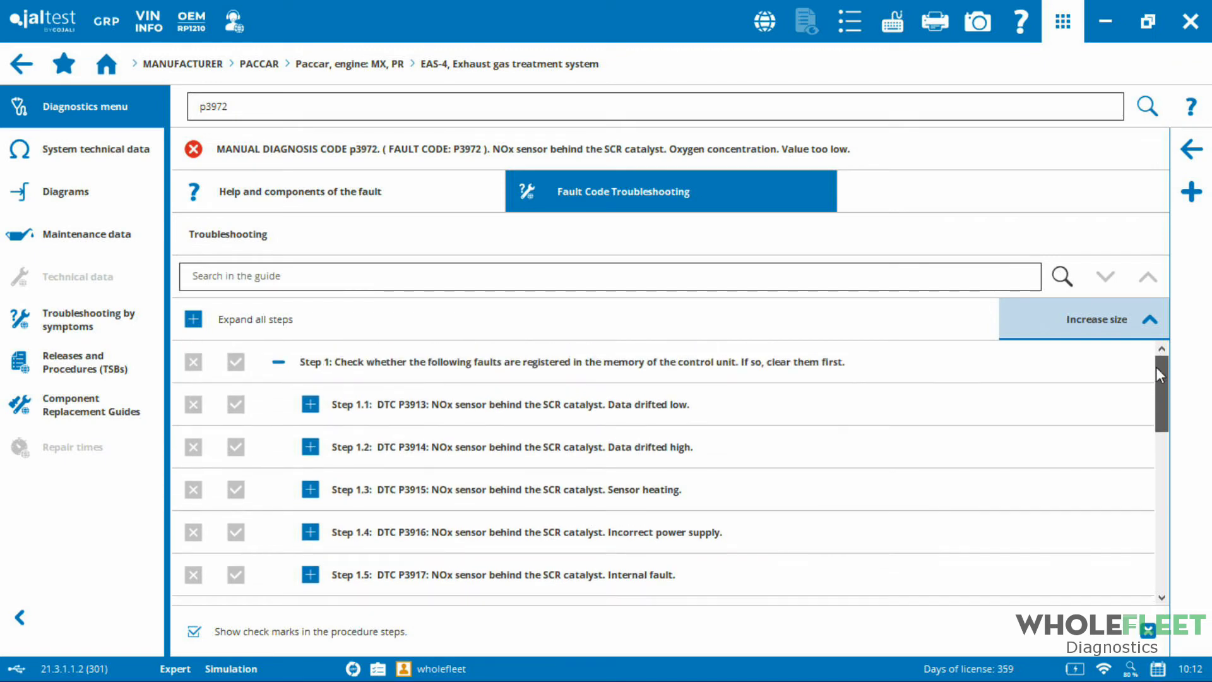
pyautogui.click(310, 404)
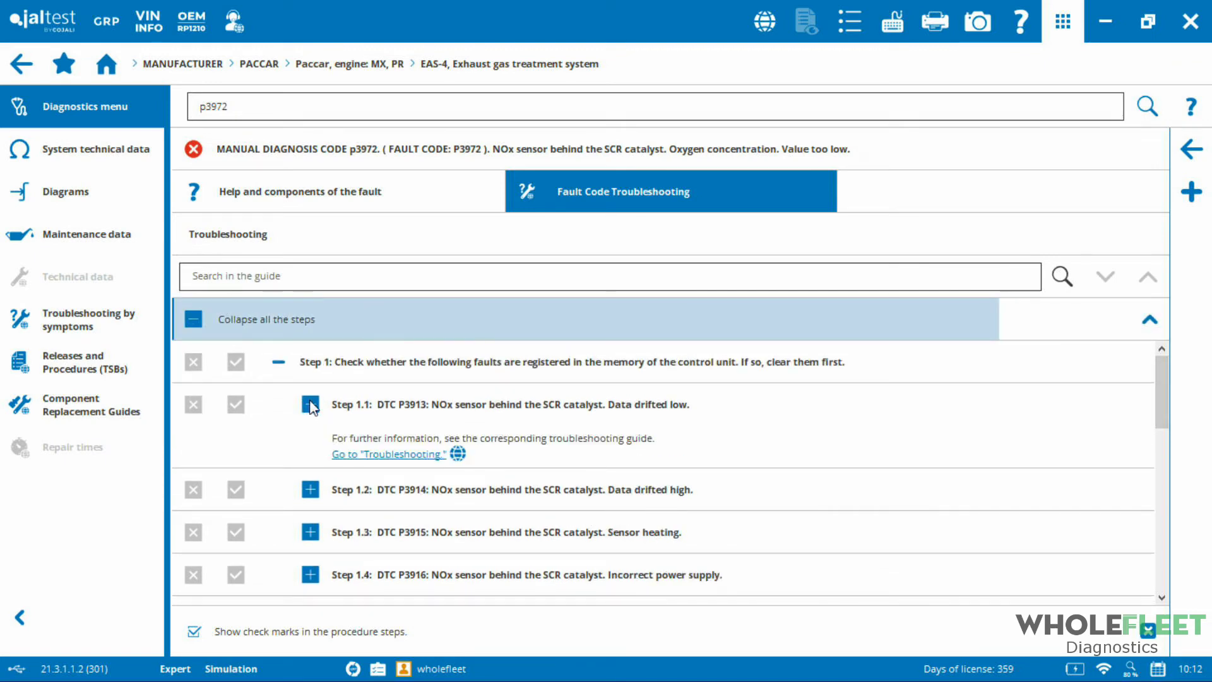
pyautogui.click(235, 404)
pyautogui.click(236, 490)
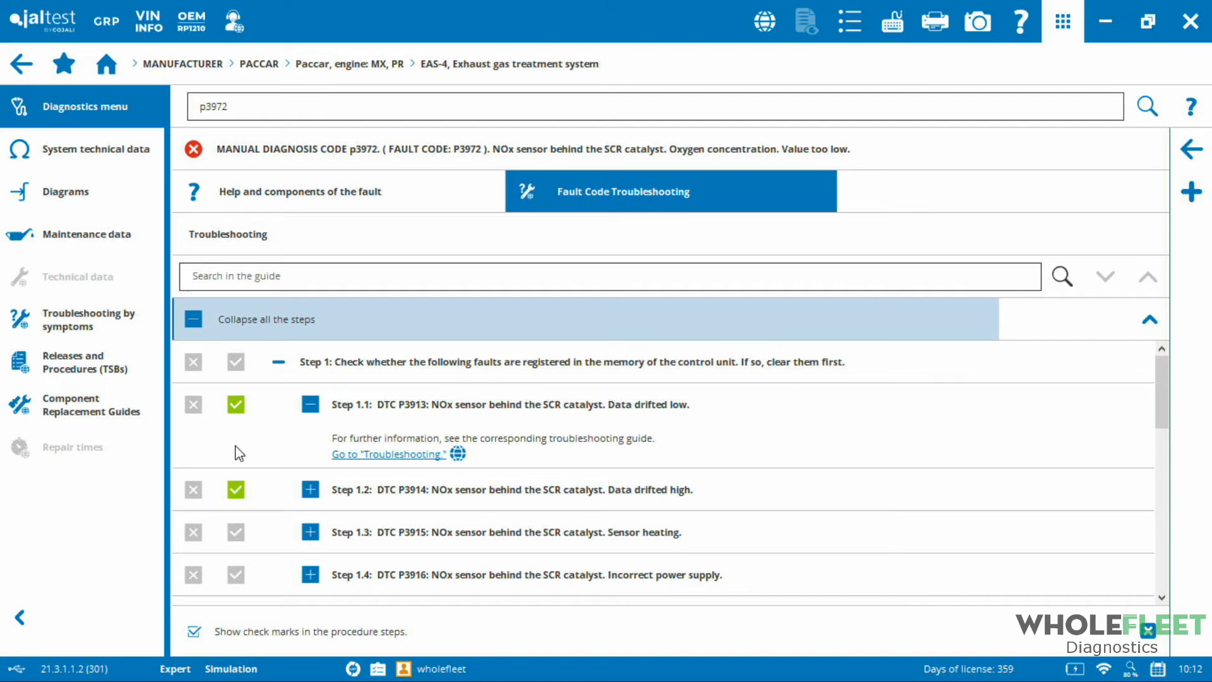
pyautogui.click(236, 407)
pyautogui.click(236, 490)
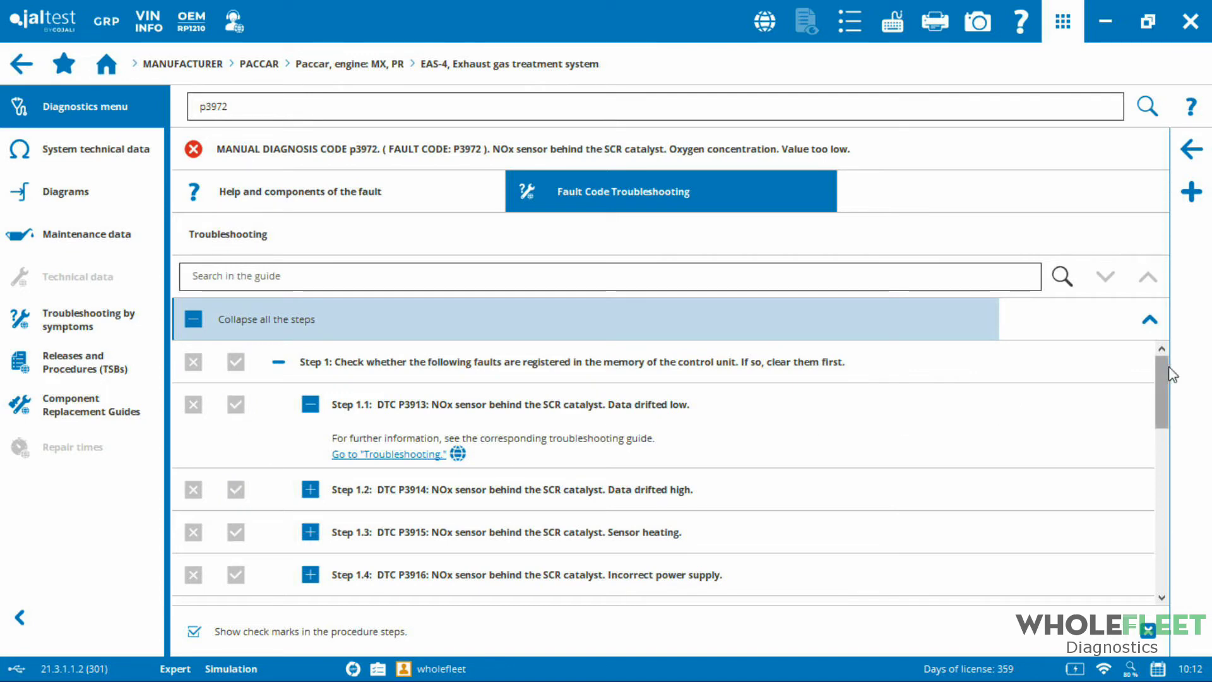
# - Expand Steps 1.2, 1.3, 1.6 and 1.8, then Step 2's NOx outlet sensor check
pyautogui.moveTo(1163, 375); pyautogui.dragTo(1156, 389)
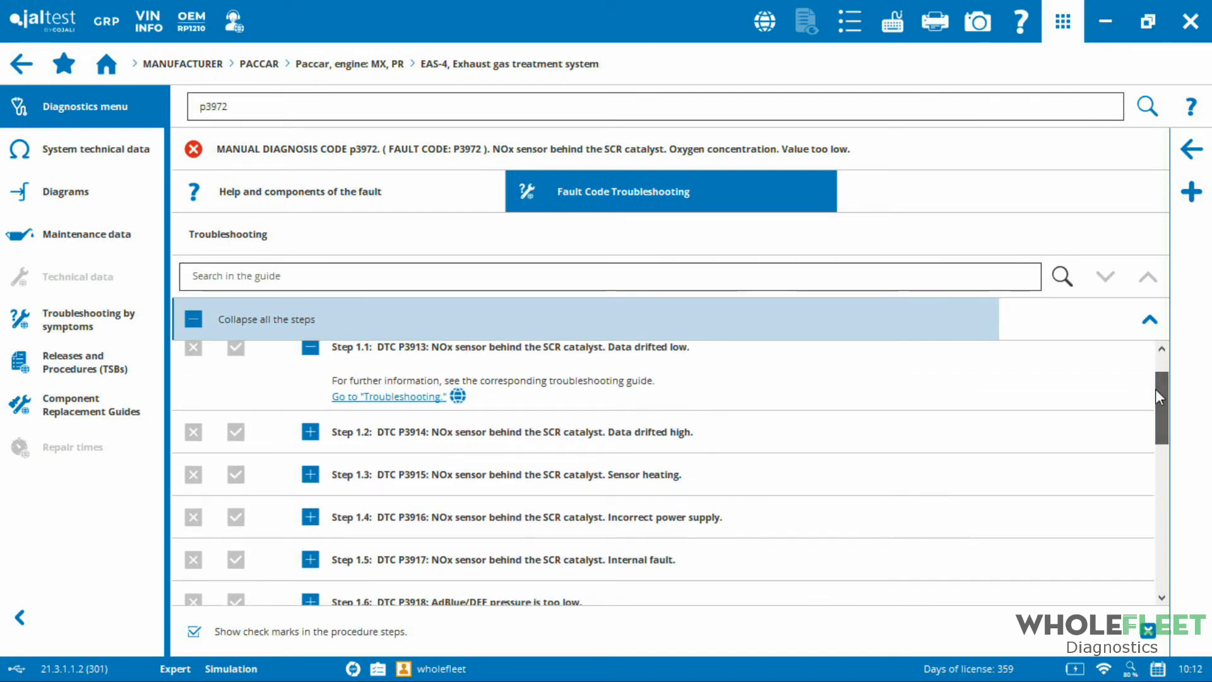
pyautogui.click(310, 432)
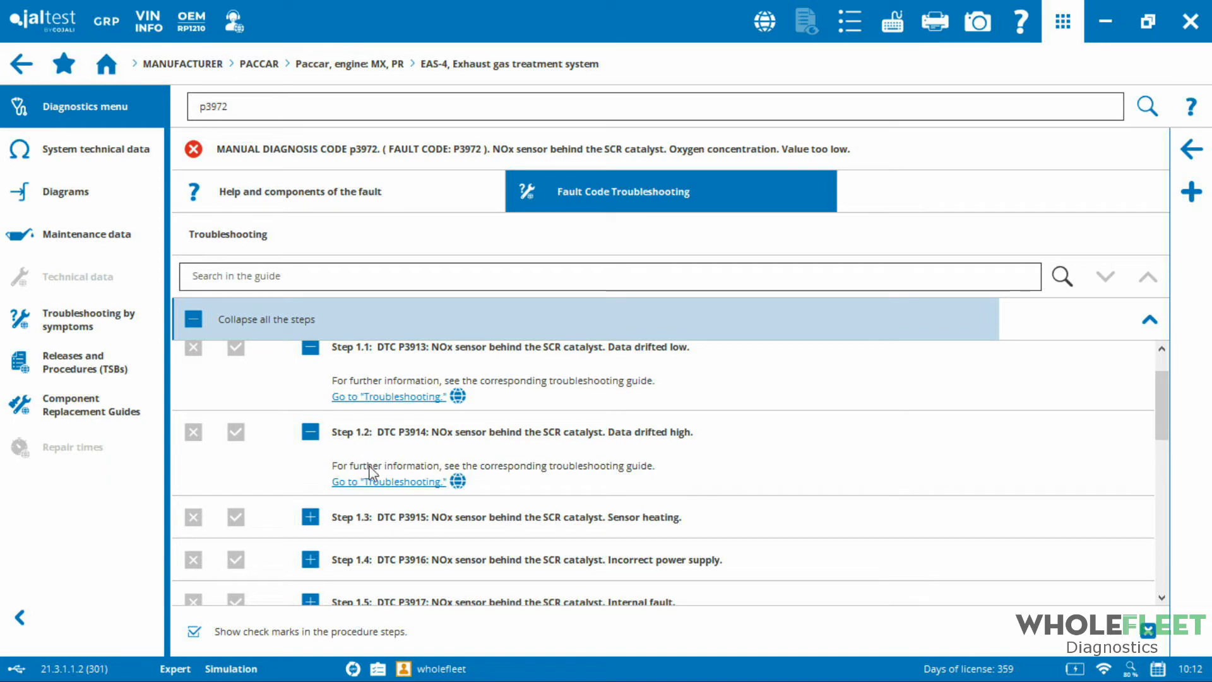
pyautogui.click(310, 516)
pyautogui.moveTo(1162, 404); pyautogui.dragTo(1157, 460)
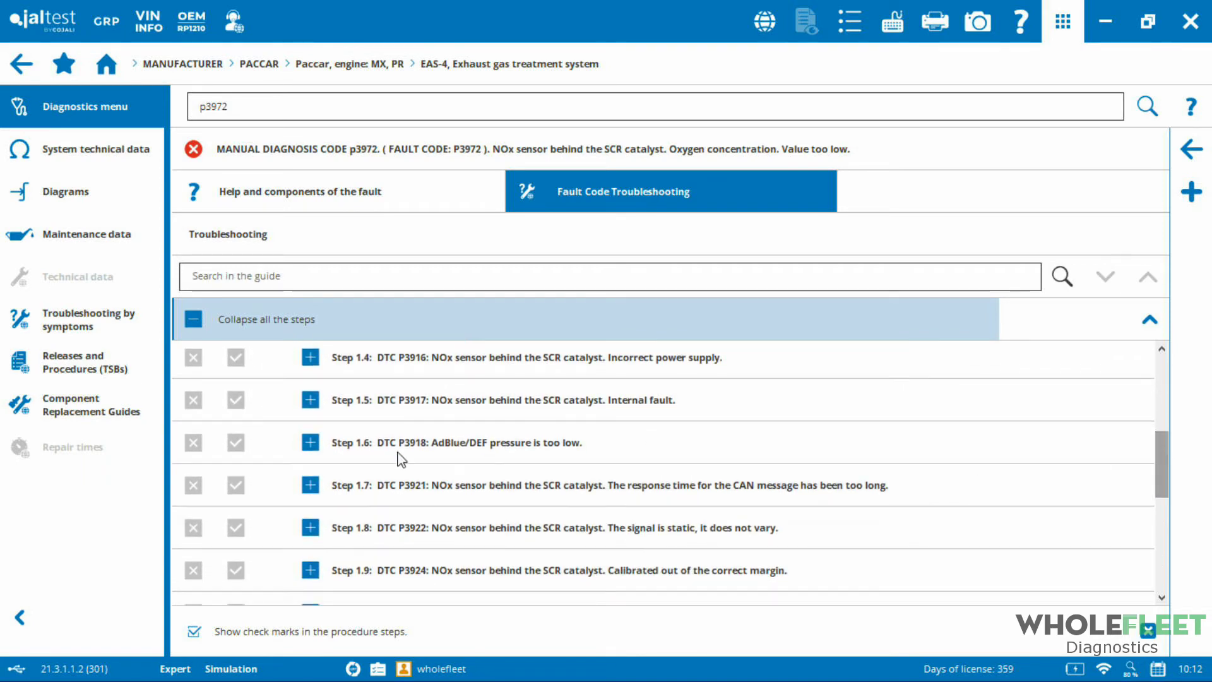
pyautogui.click(309, 448)
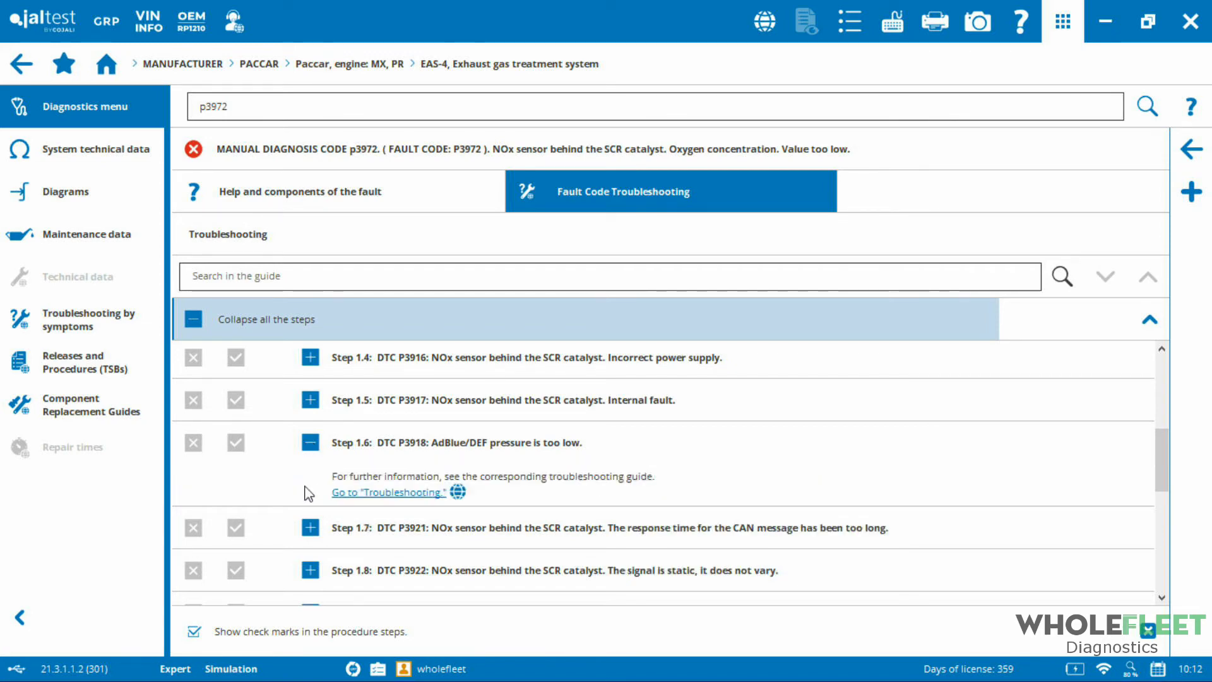
pyautogui.click(310, 570)
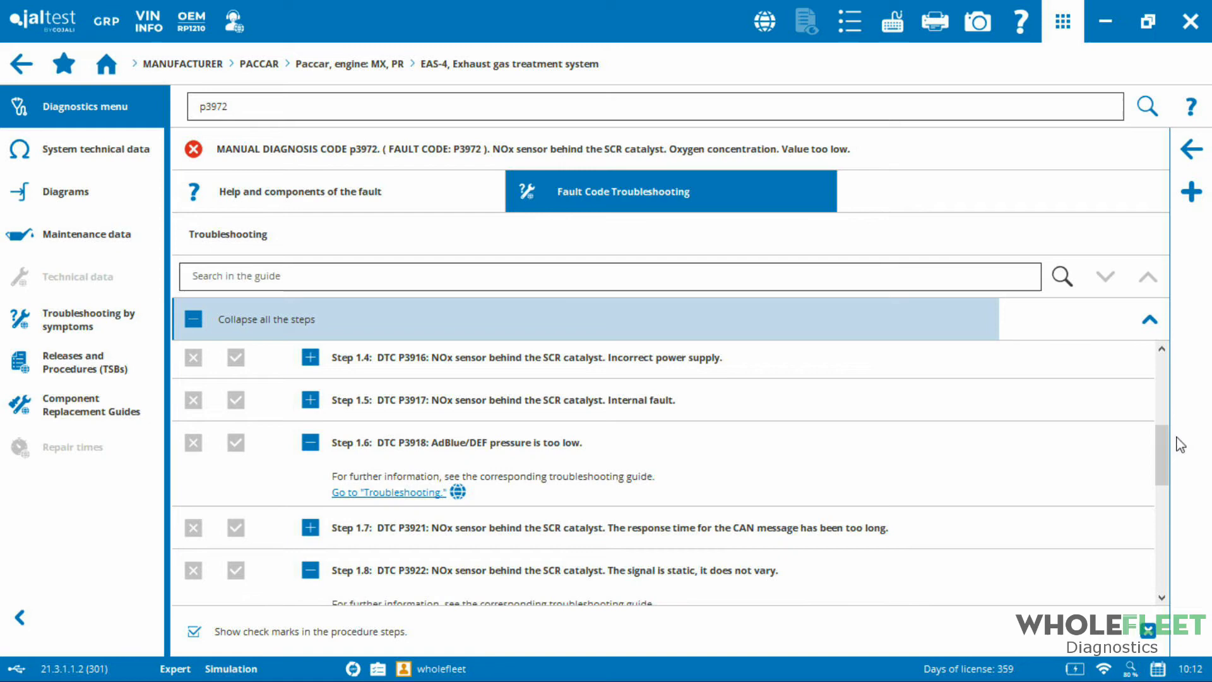
pyautogui.moveTo(1162, 449); pyautogui.dragTo(1160, 548)
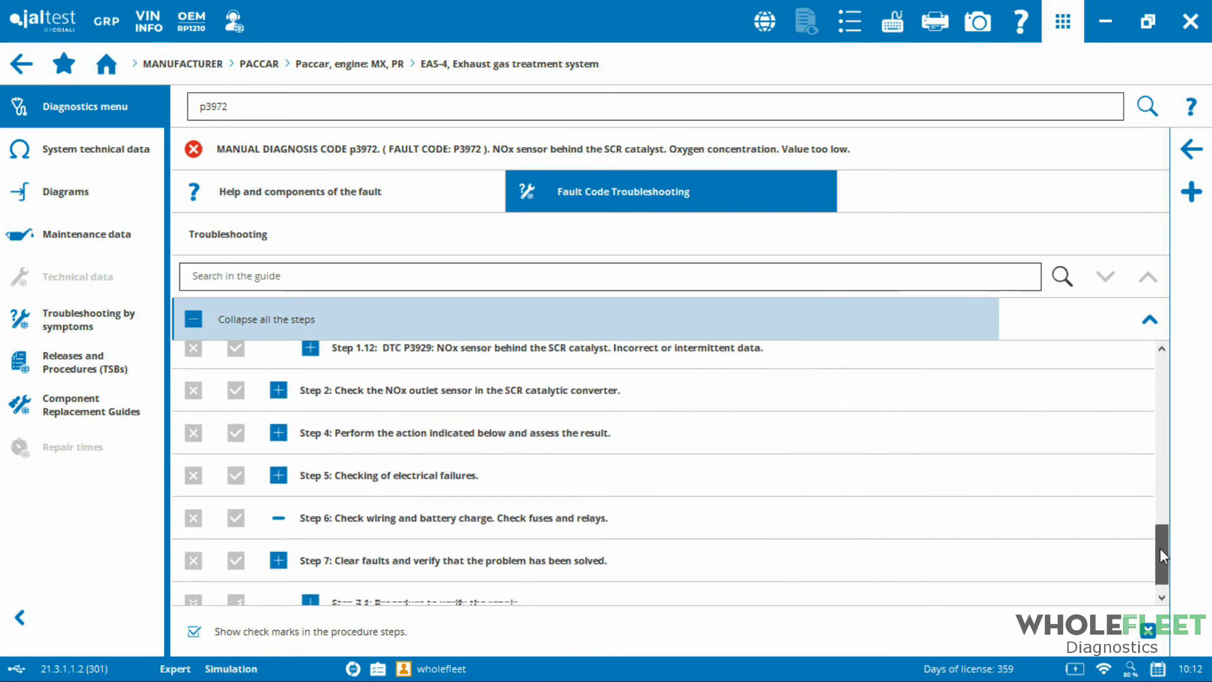
pyautogui.click(278, 390)
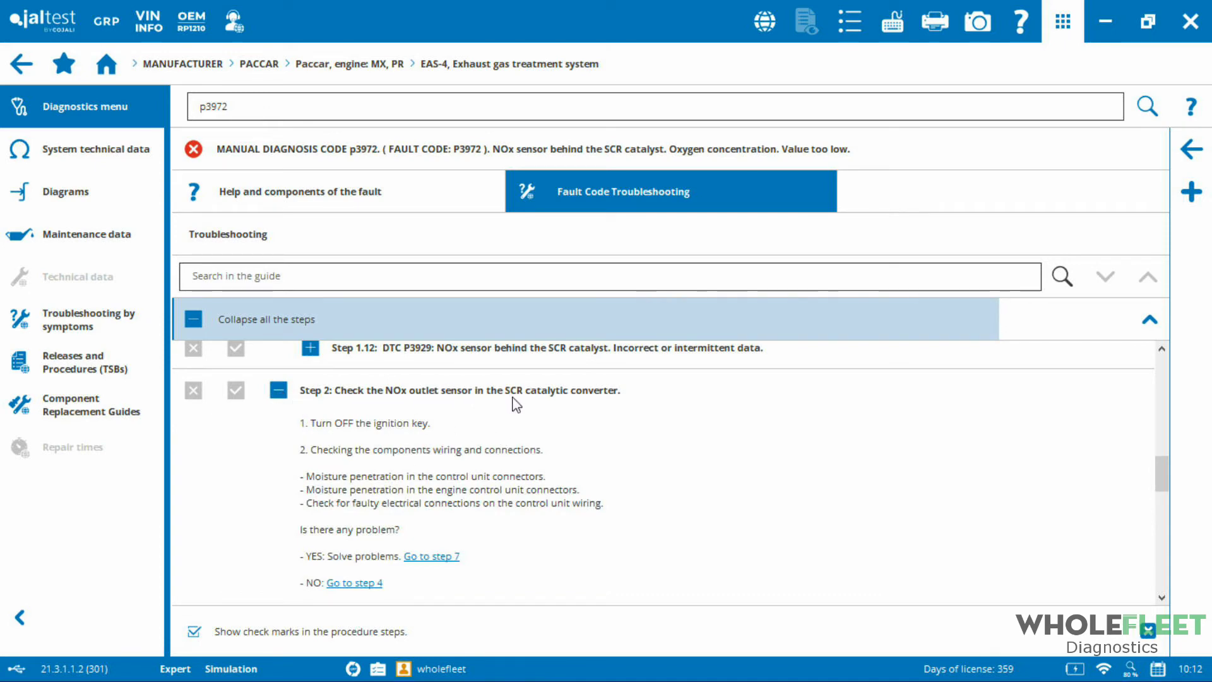
# - Mark Step 2 of the P3972 troubleshooting tree as completed with its green check
pyautogui.scroll(-7, 1117, 595)
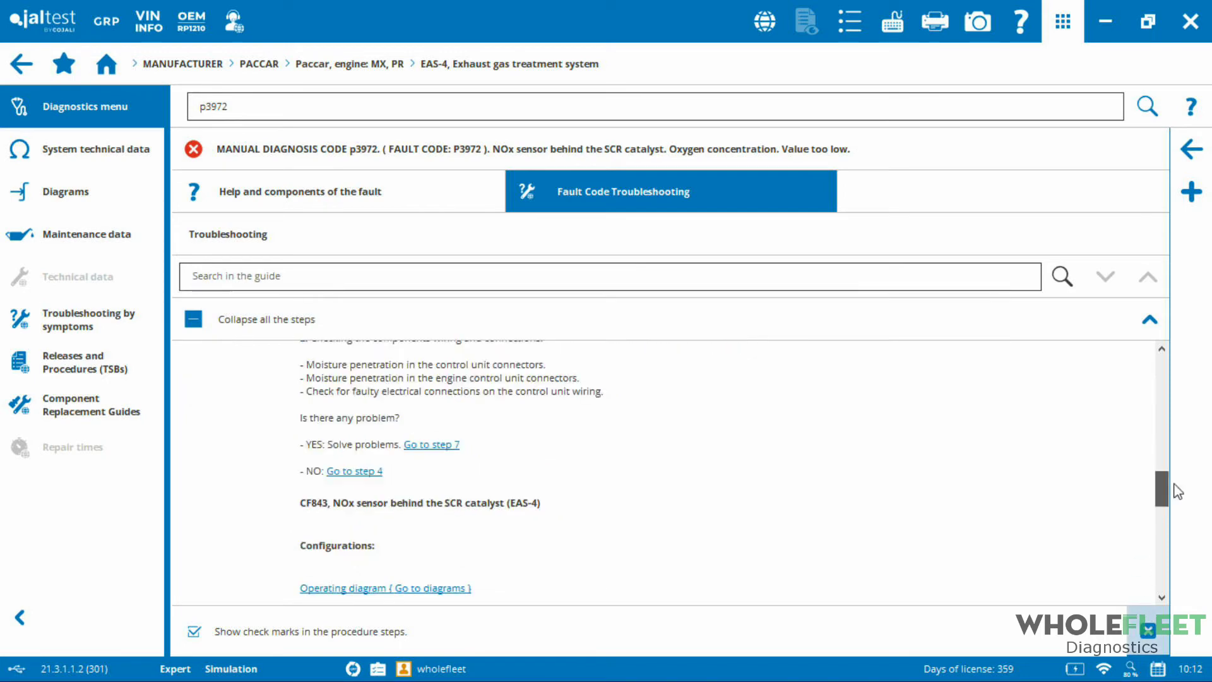
pyautogui.moveTo(1180, 528); pyautogui.dragTo(1162, 480)
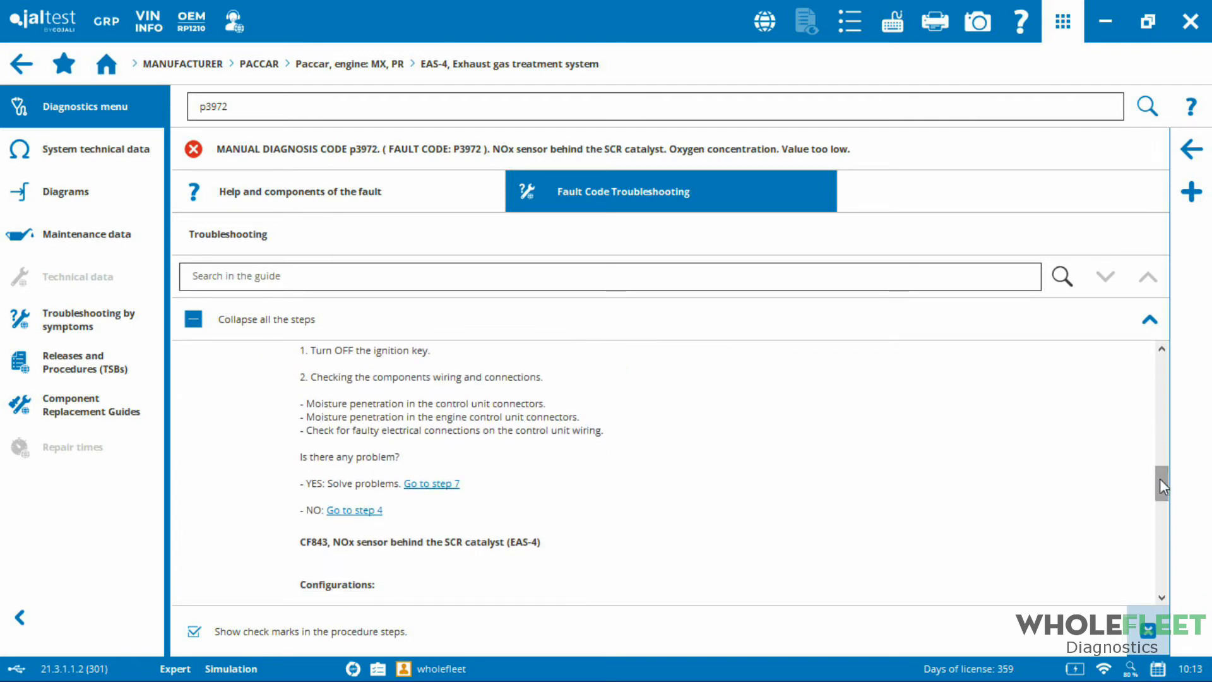
pyautogui.moveTo(1160, 480)
pyautogui.mouseDown()
pyautogui.moveTo(1162, 515)
pyautogui.moveTo(1168, 469)
pyautogui.mouseUp()
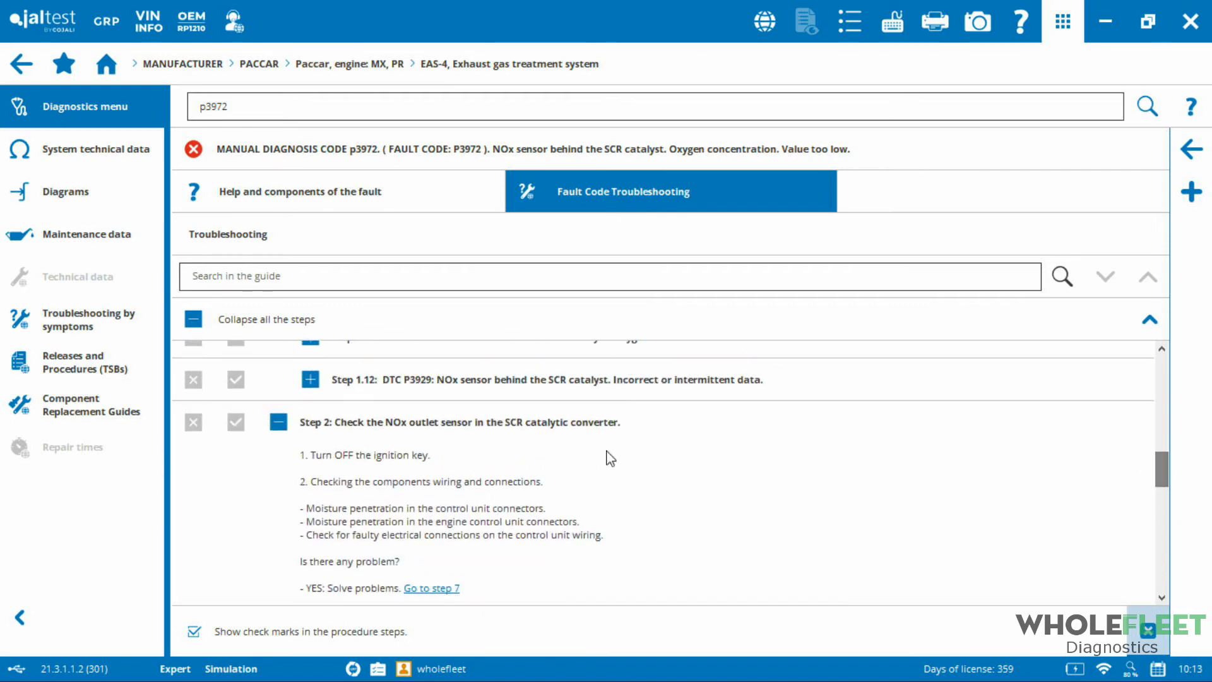
pyautogui.click(234, 423)
pyautogui.click(193, 423)
pyautogui.click(236, 423)
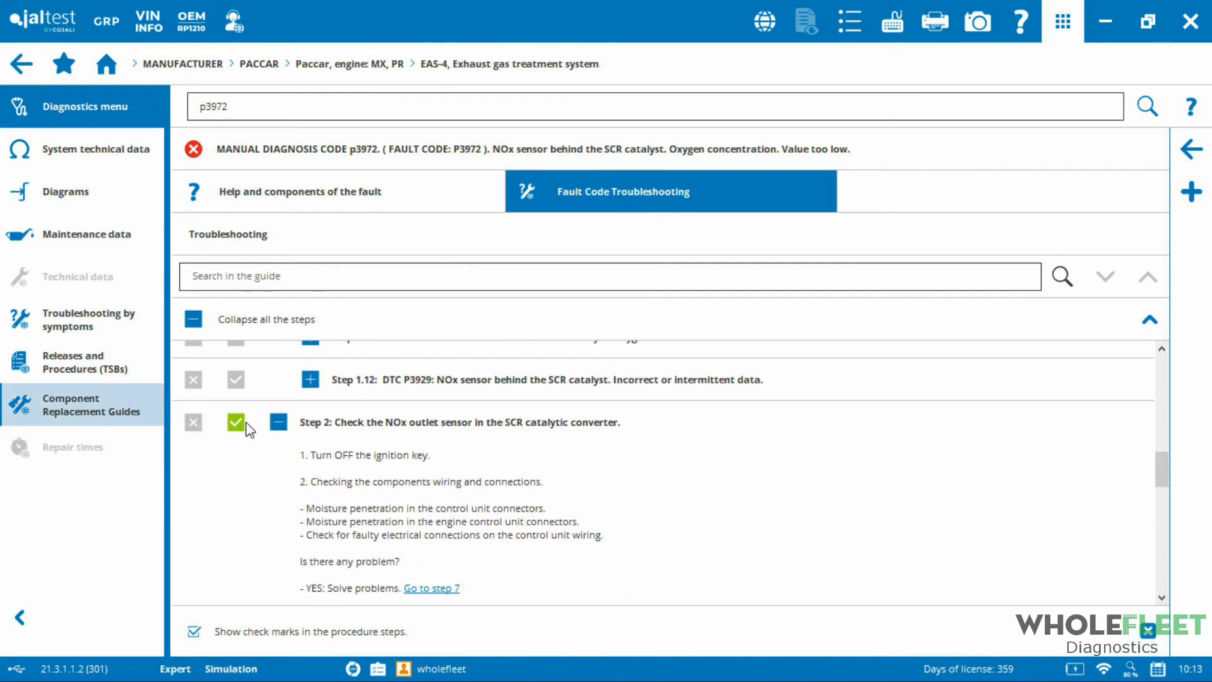
# - Collapse Step 2, expand Step 4's yes/no outcomes, and hide the fault header with Reduce size
pyautogui.click(278, 423)
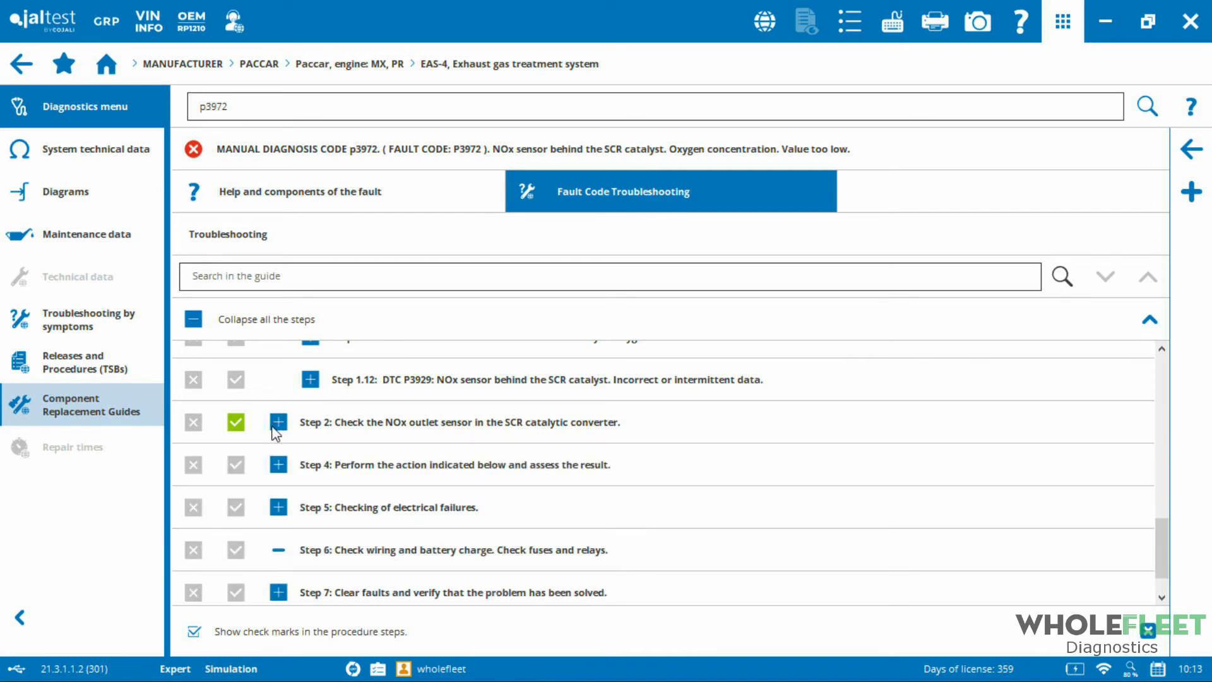
pyautogui.click(278, 465)
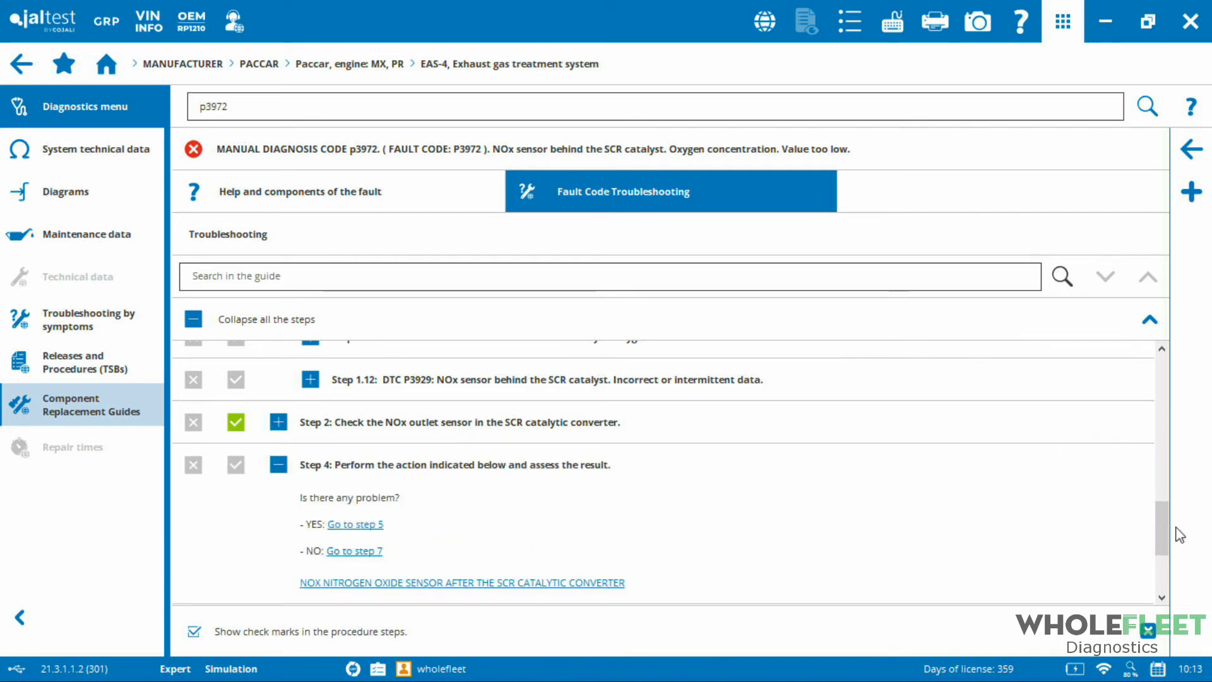
pyautogui.moveTo(1161, 530); pyautogui.dragTo(1161, 369)
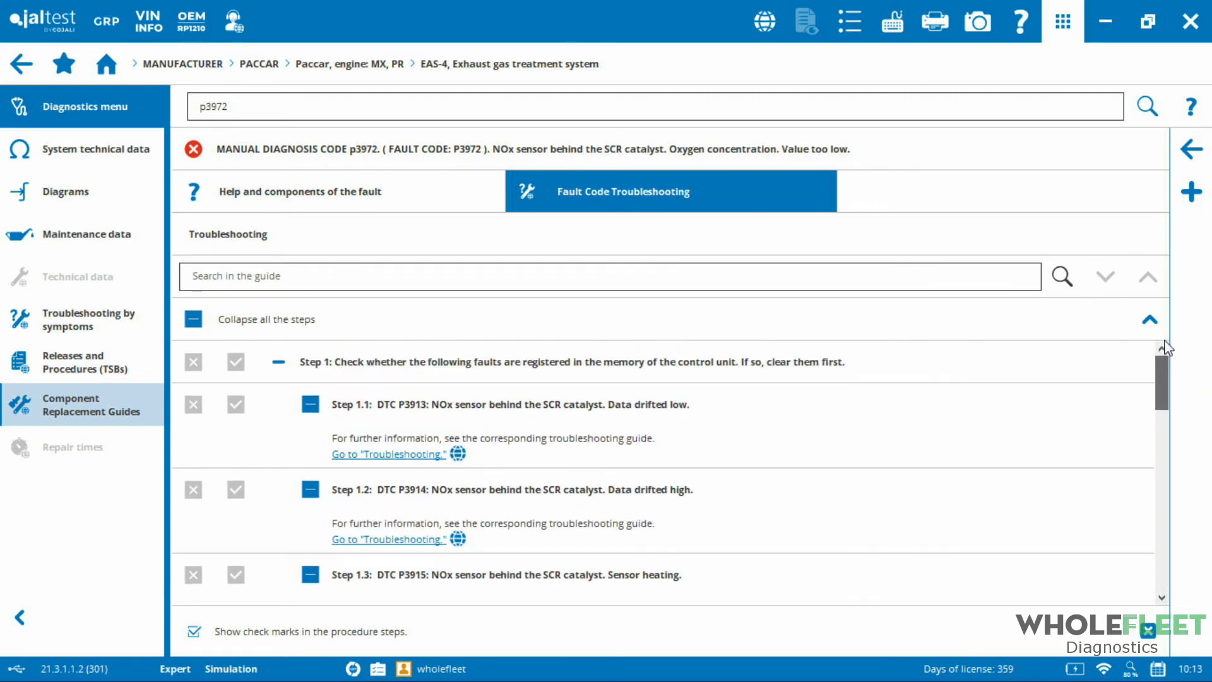
pyautogui.click(1150, 320)
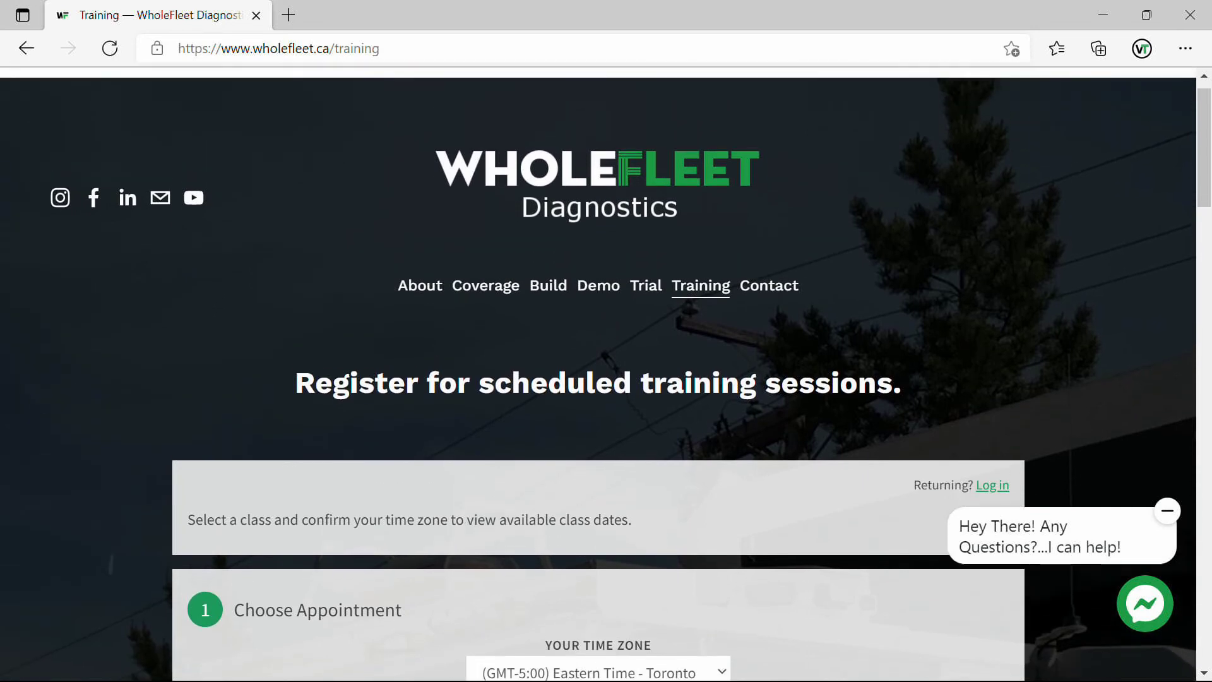
pyautogui.scroll(-2, 610, 349)
pyautogui.scroll(-5, 610, 372)
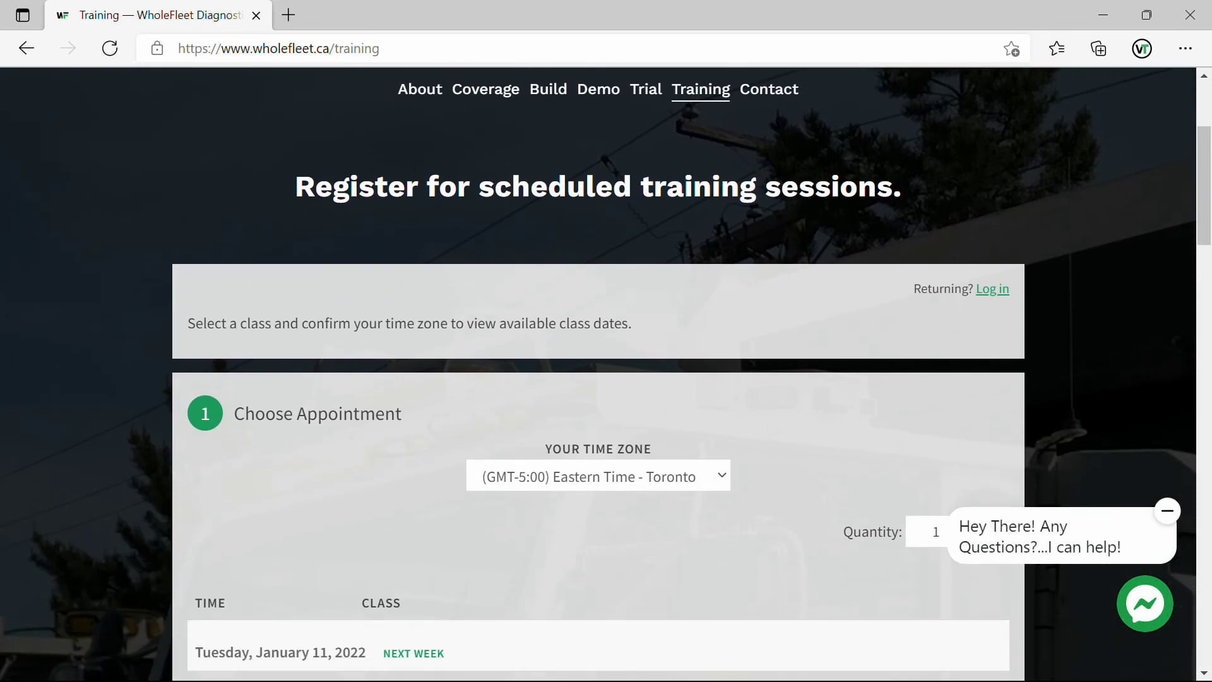
pyautogui.scroll(-7, 609, 373)
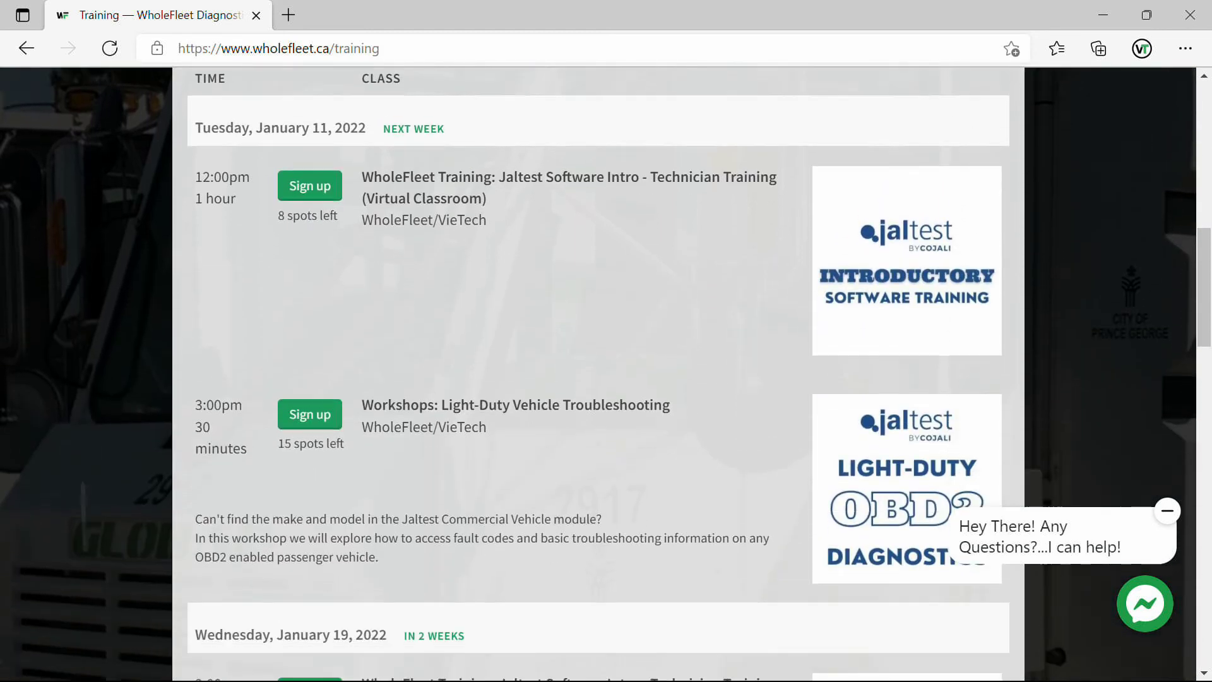
pyautogui.scroll(-6, 610, 372)
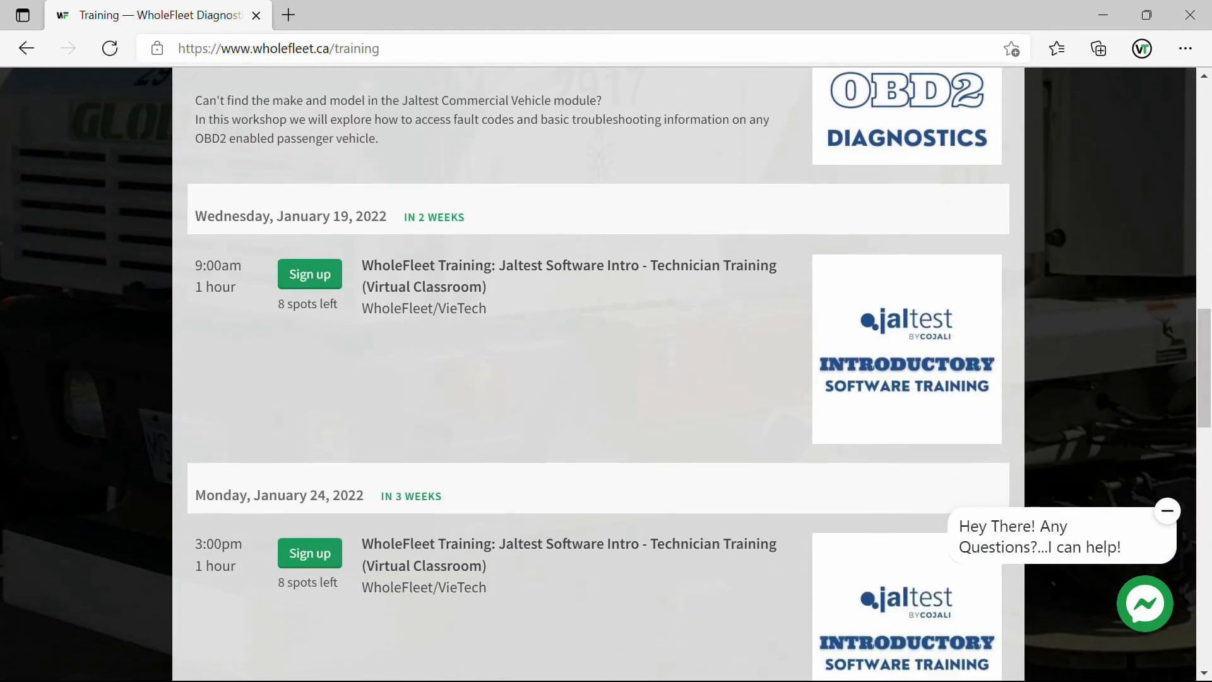
pyautogui.scroll(-2, 610, 373)
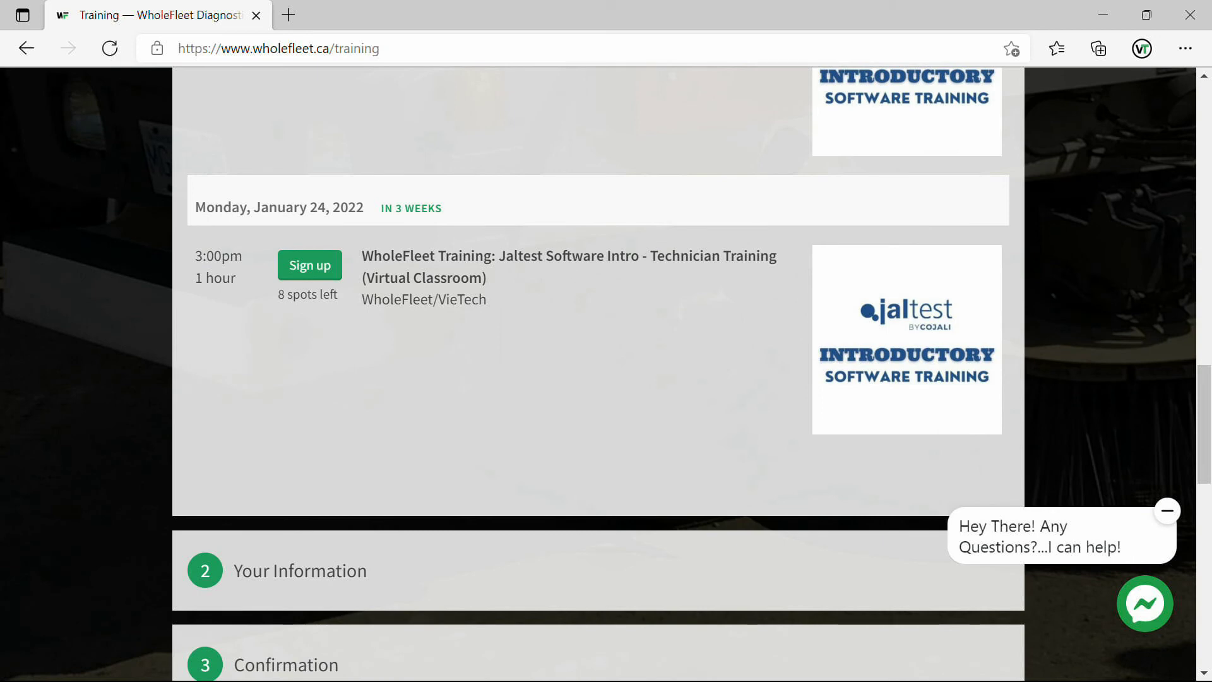
pyautogui.scroll(4, 610, 373)
pyautogui.scroll(12, 610, 372)
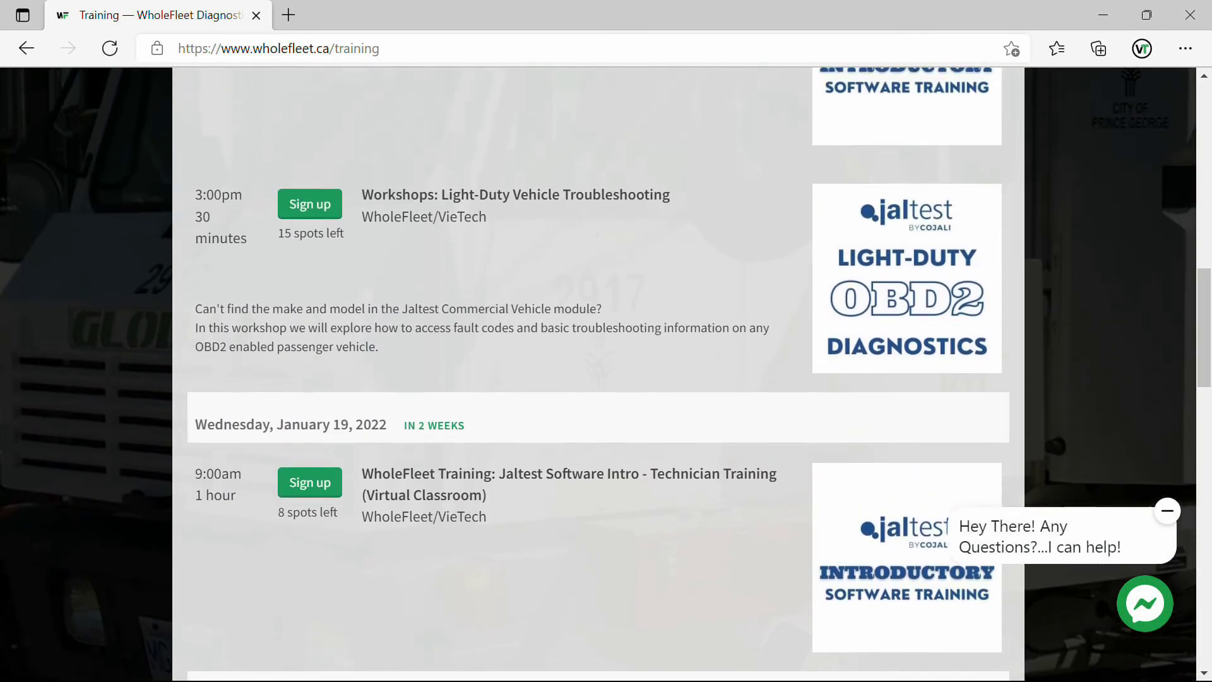
pyautogui.scroll(4, 610, 372)
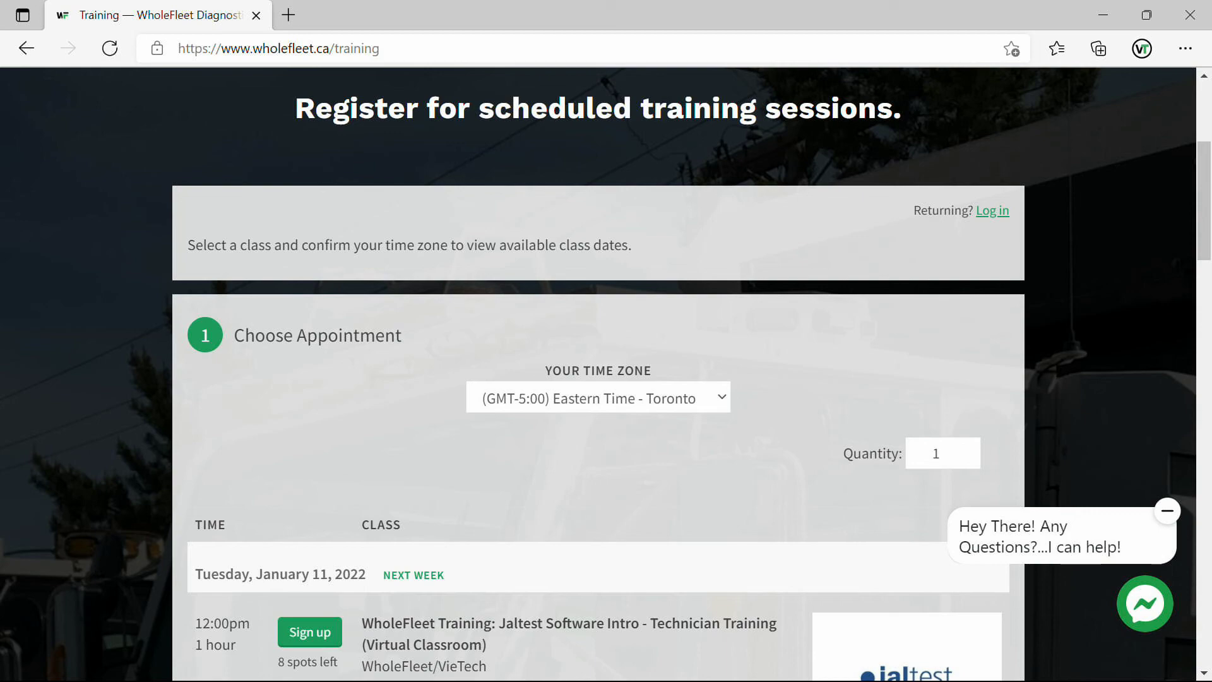
pyautogui.press('F5')
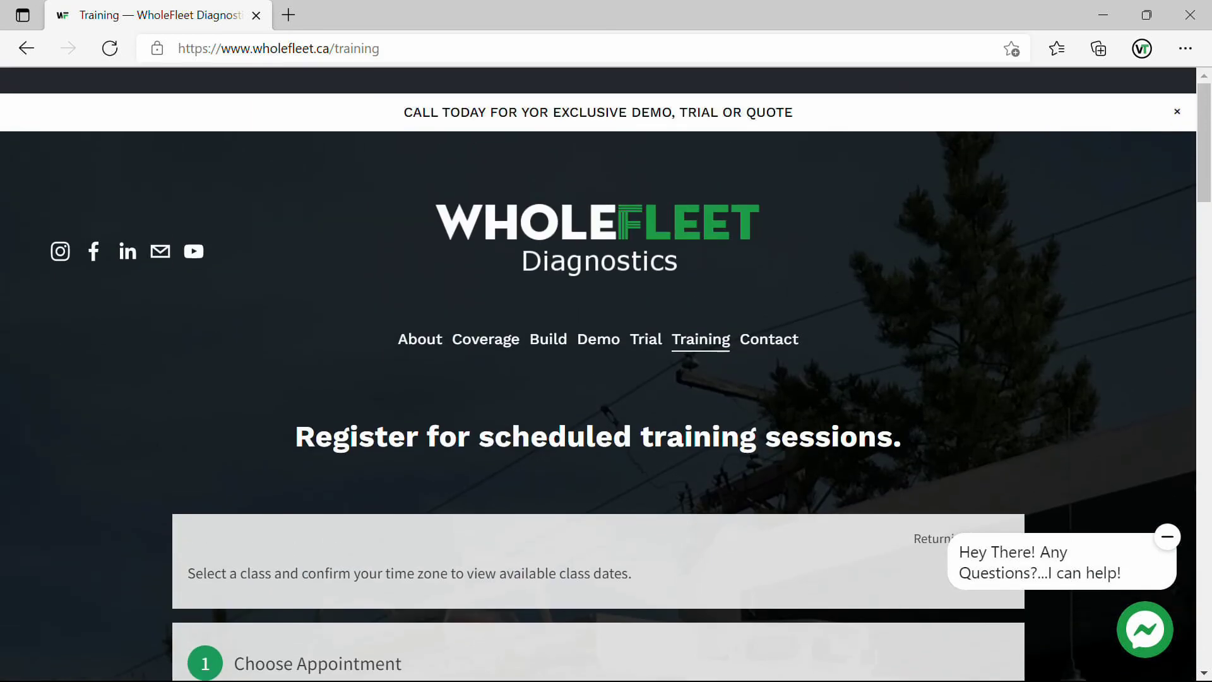
# - Go to WholeFleet's Demo page for the 30-minute live virtual Jaltest Software Demo and view the time zone selector
pyautogui.click(598, 313)
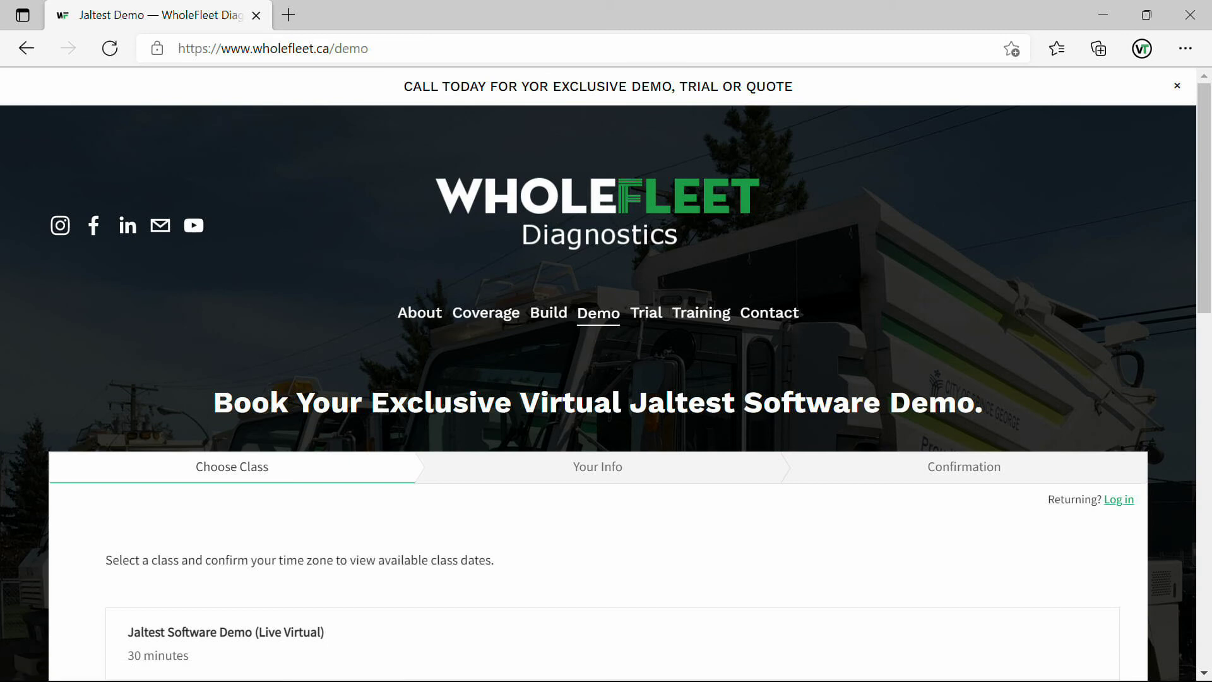
pyautogui.scroll(-5, 606, 372)
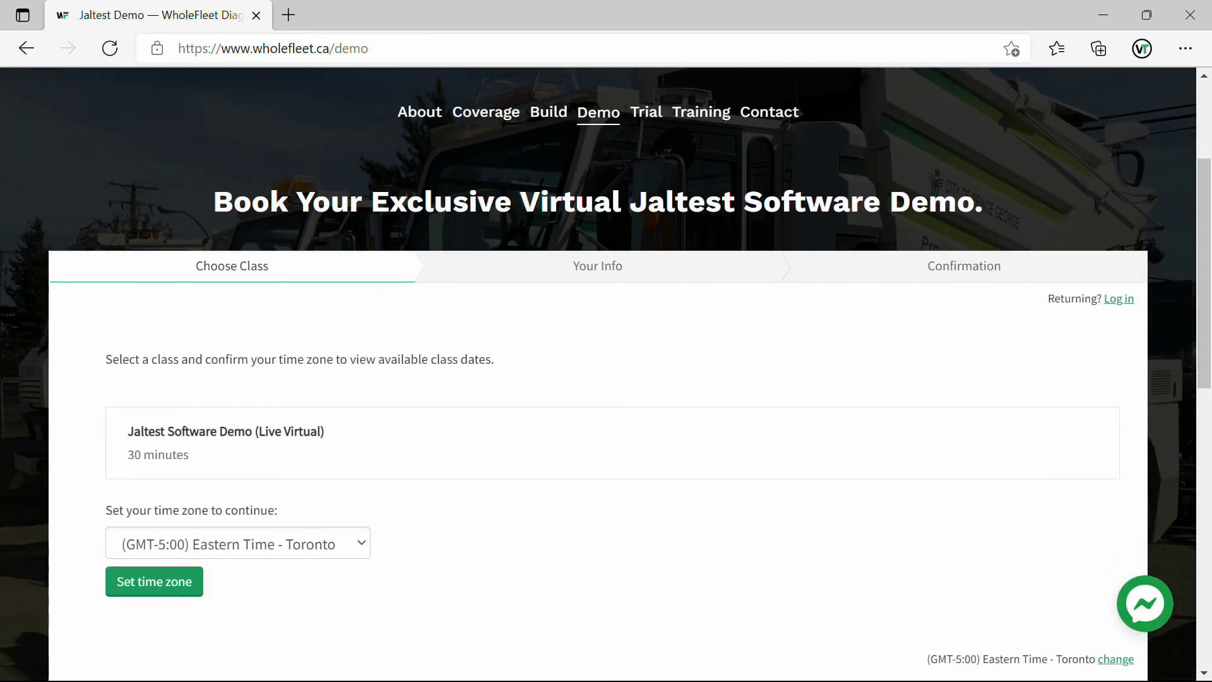